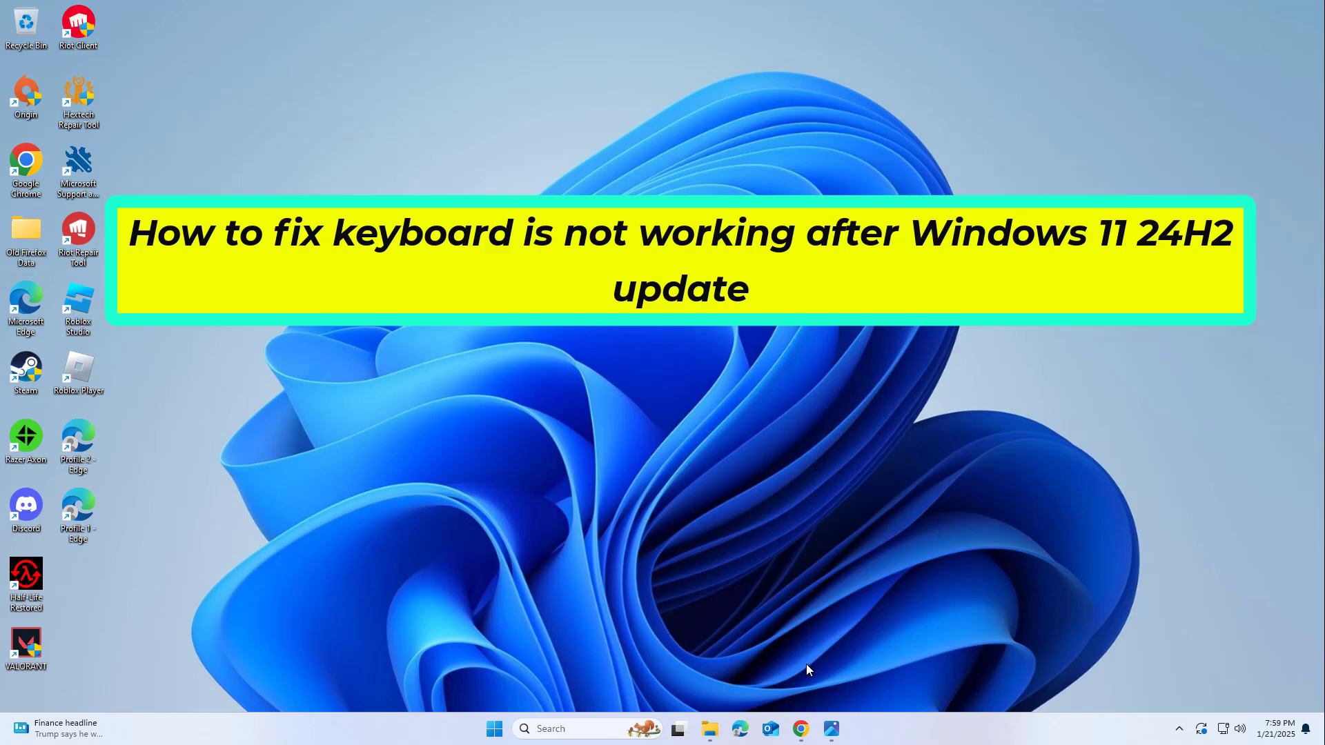
Bring back the Power Options screenshot with fast startup unchecked, nudging its window slightly right
left_click(832, 729)
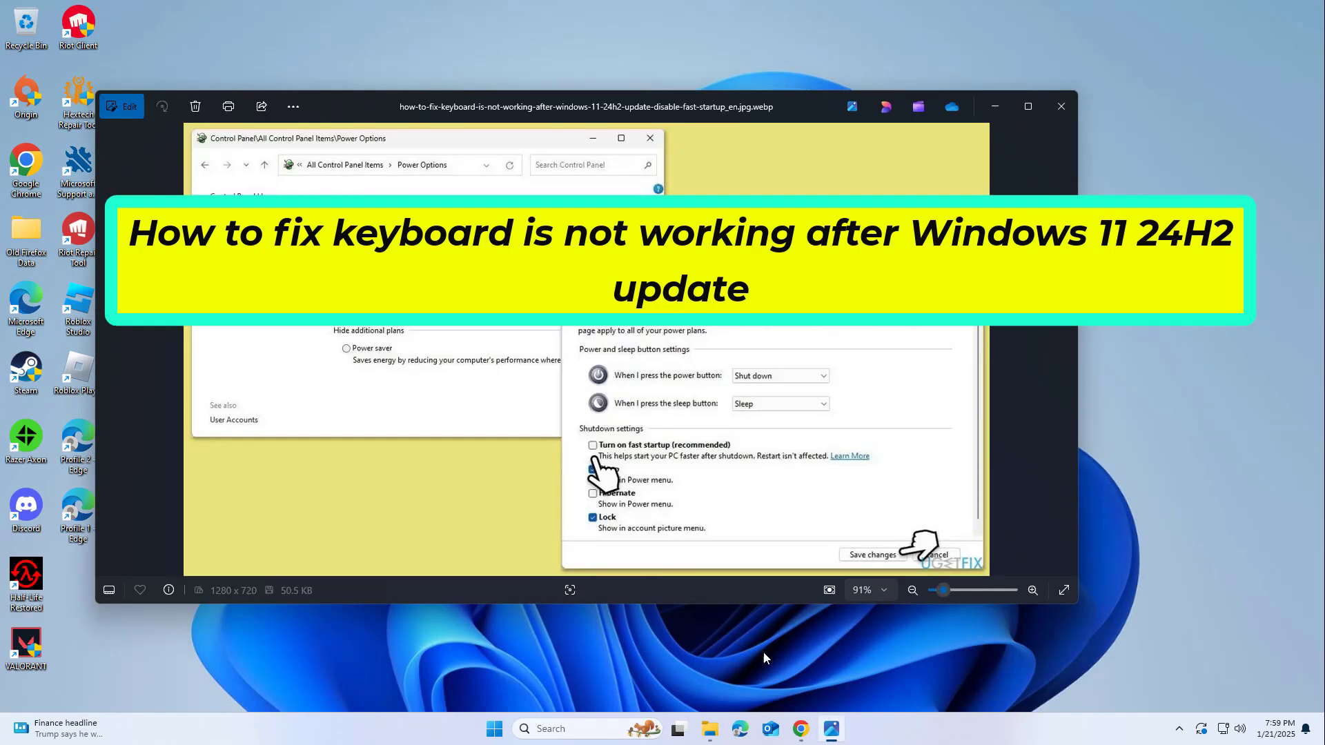
left_click_drag(796, 106, 857, 110)
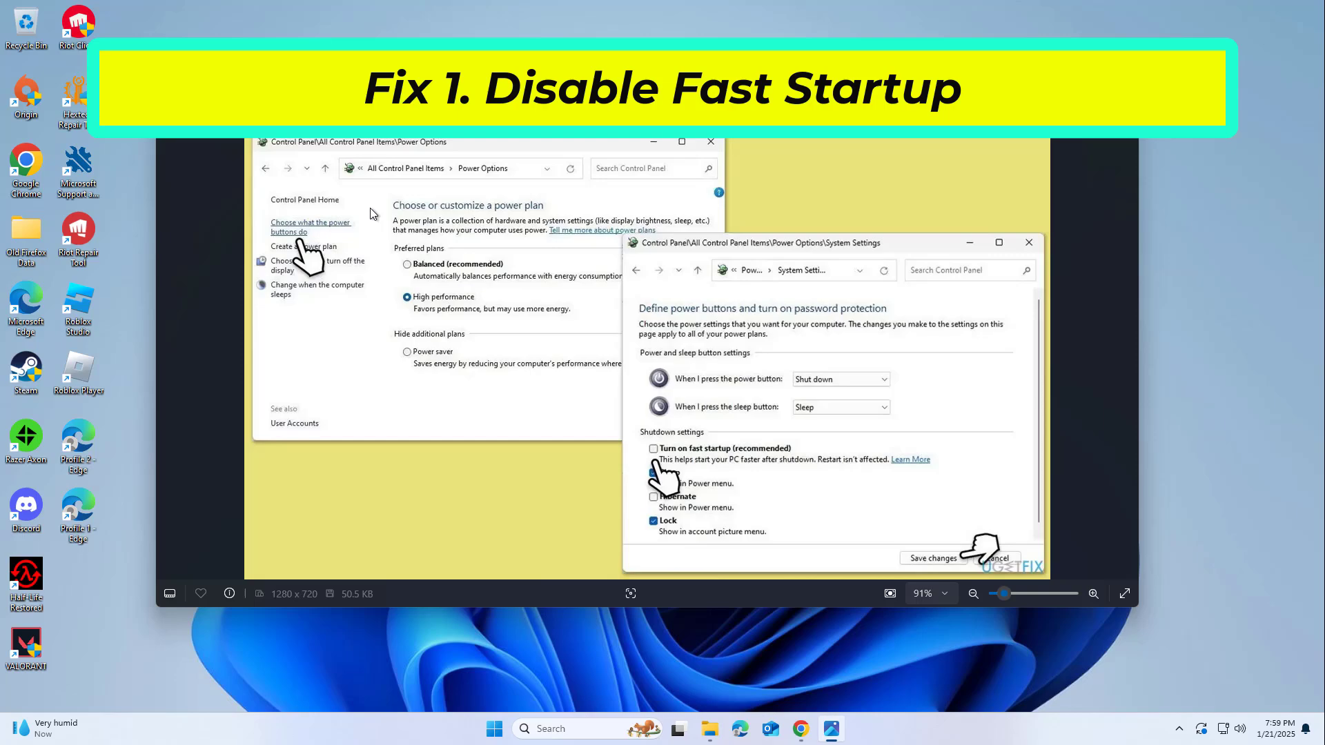
Close the screenshot and open Device Manager through a search for 'device manager'
key("alt+F4")
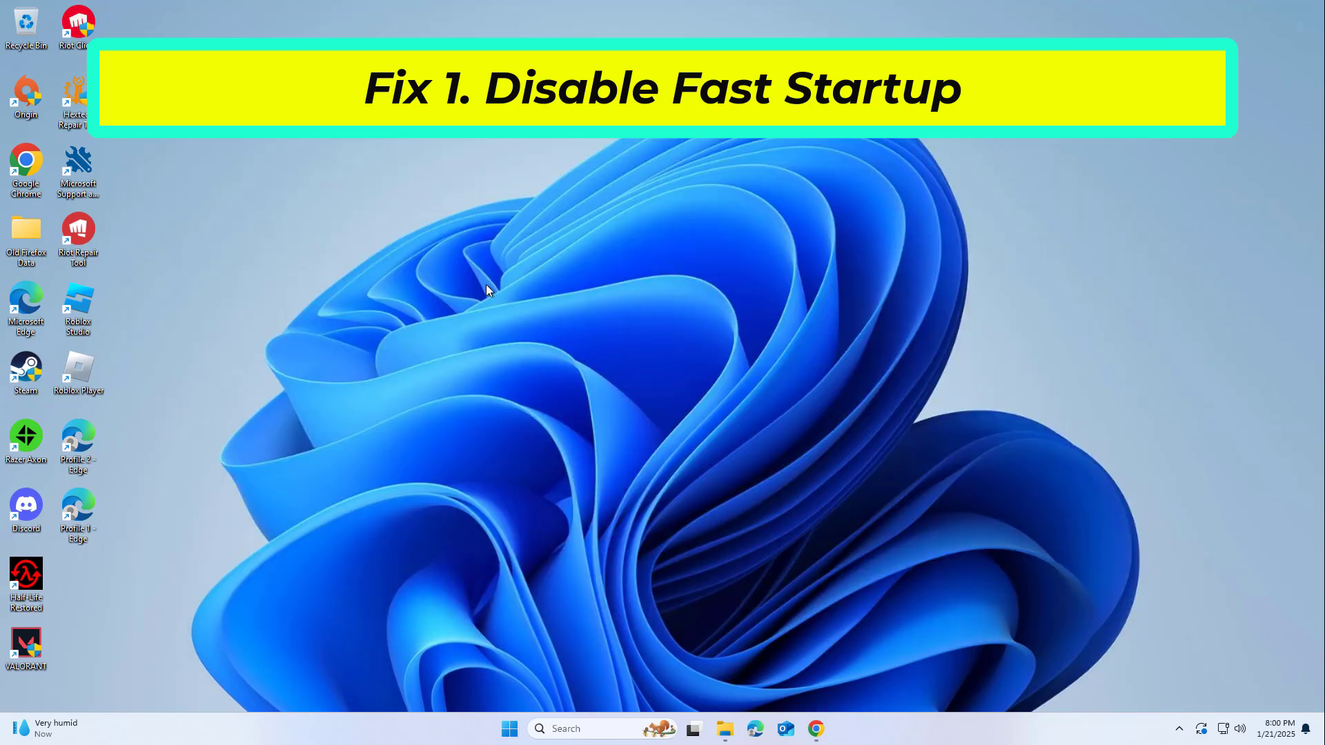
left_click(581, 732)
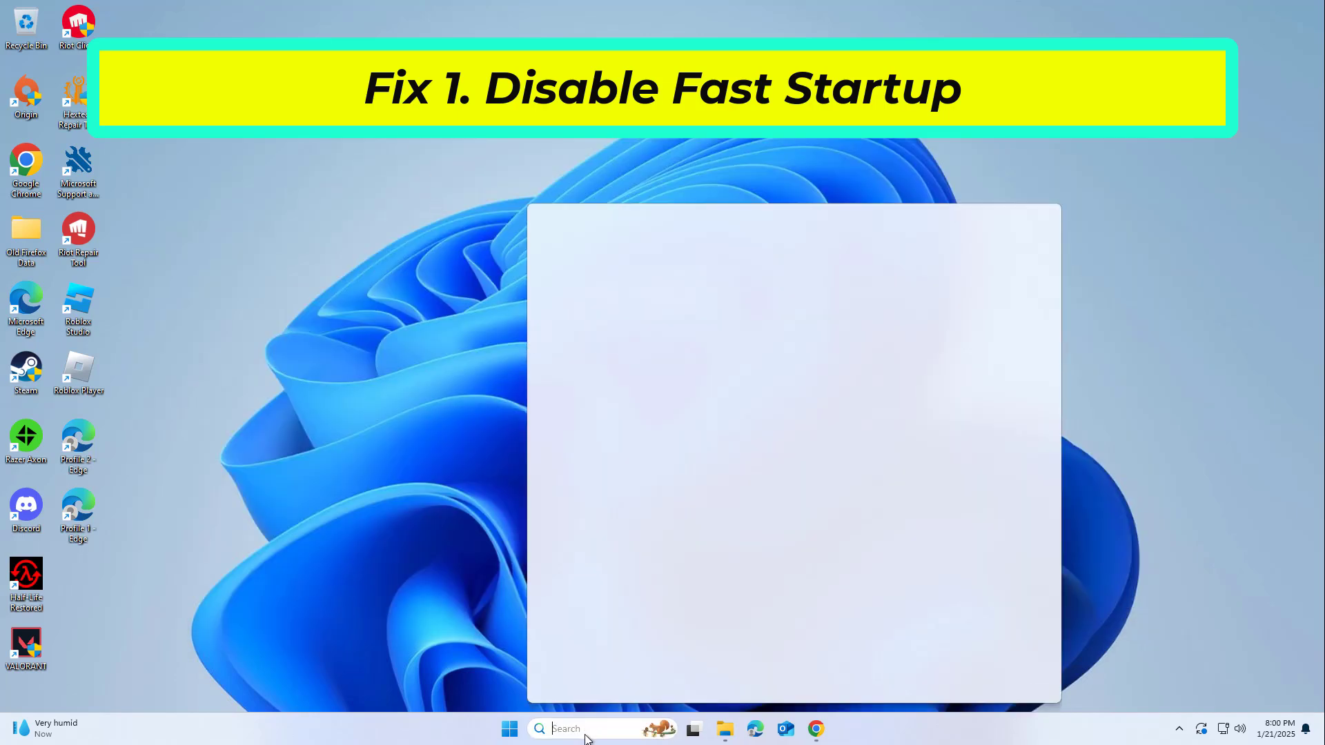
type("devic")
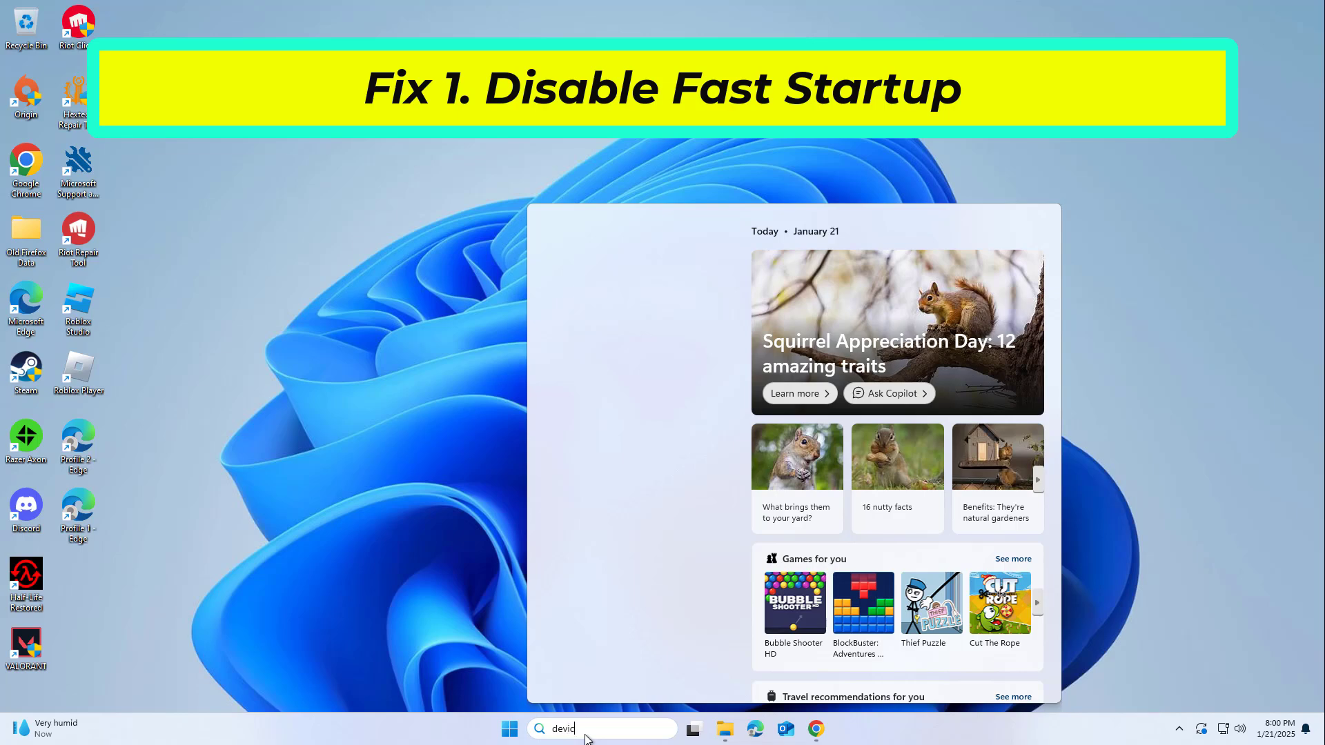
type("e manager")
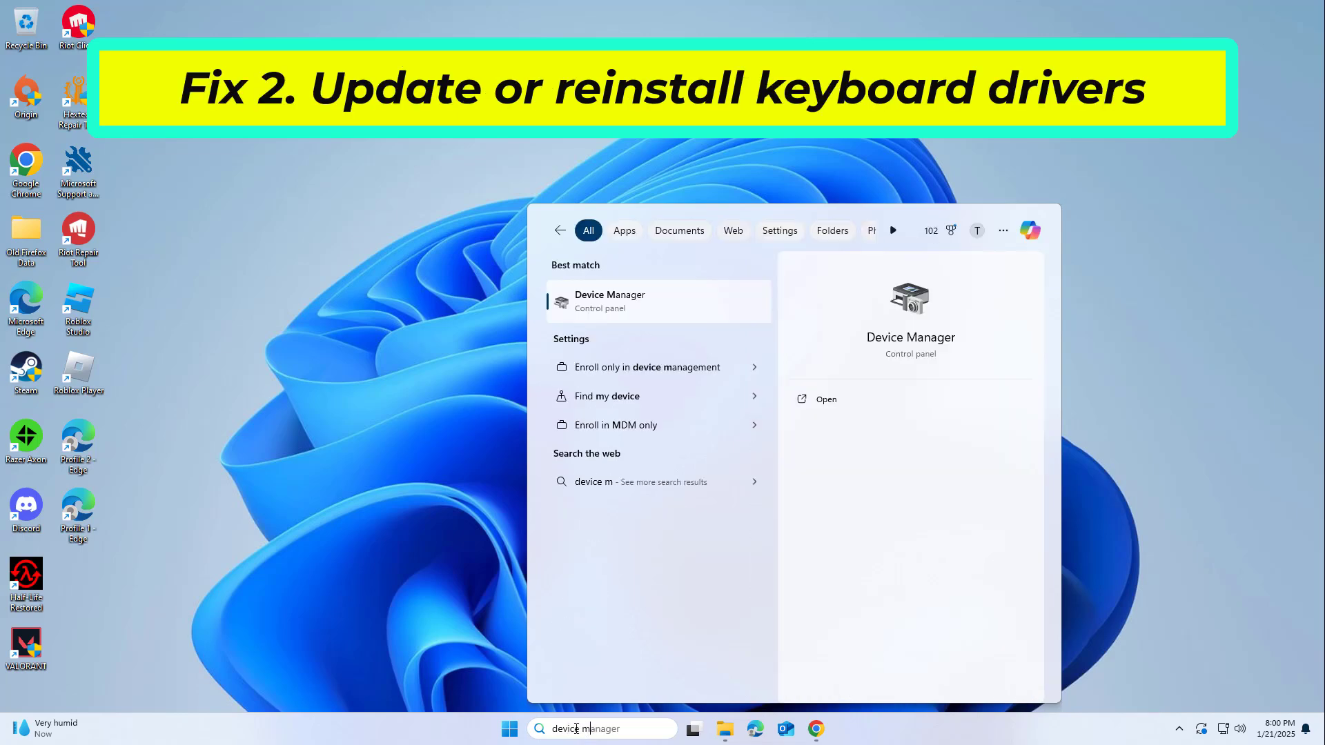
left_click(617, 296)
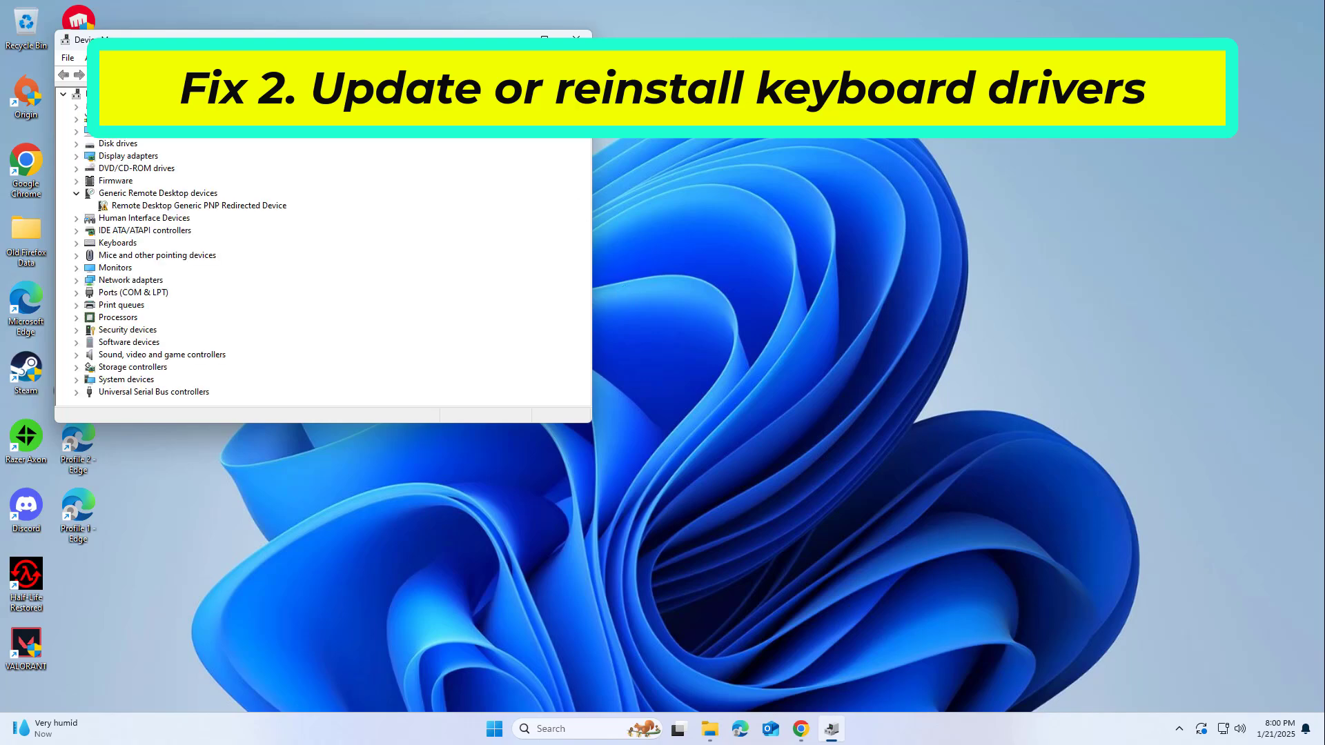
Auto-search for a newer Standard PS/2 Keyboard driver; the best one is already installed
left_click_drag(488, 36, 740, 159)
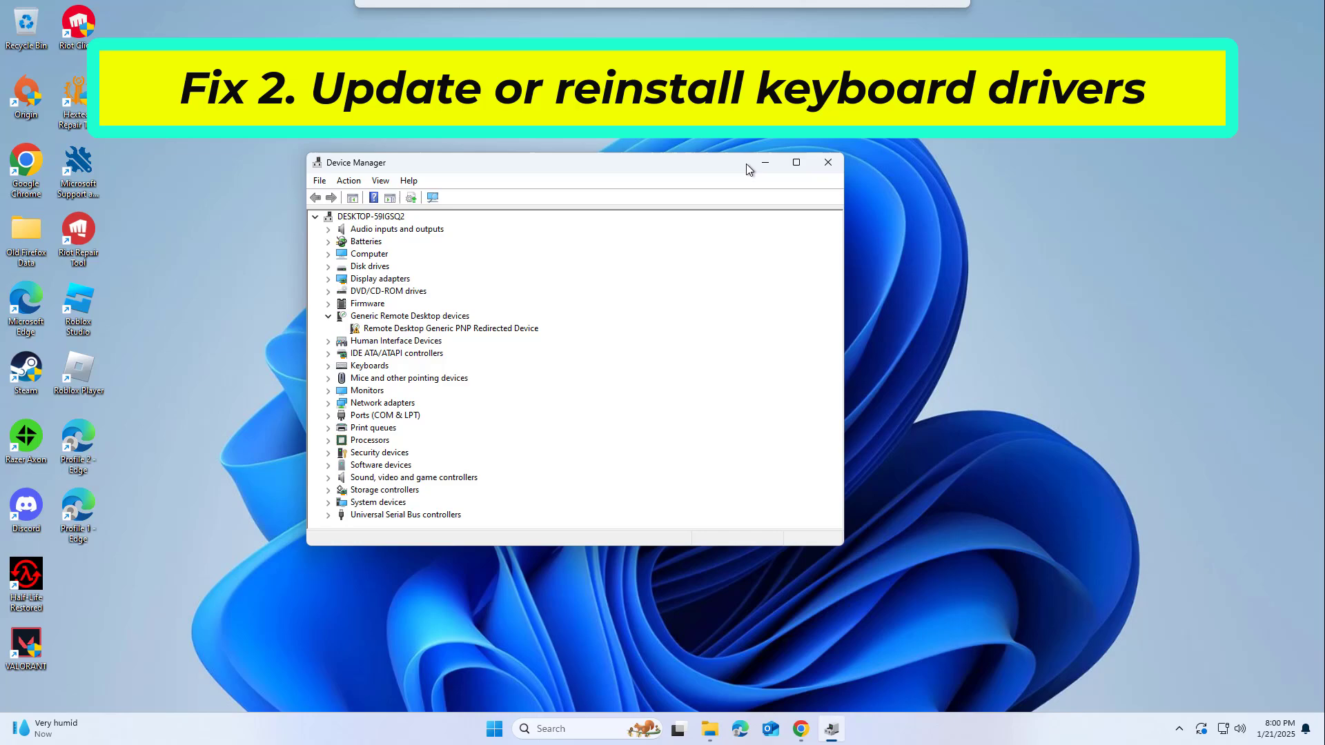
left_click(329, 316)
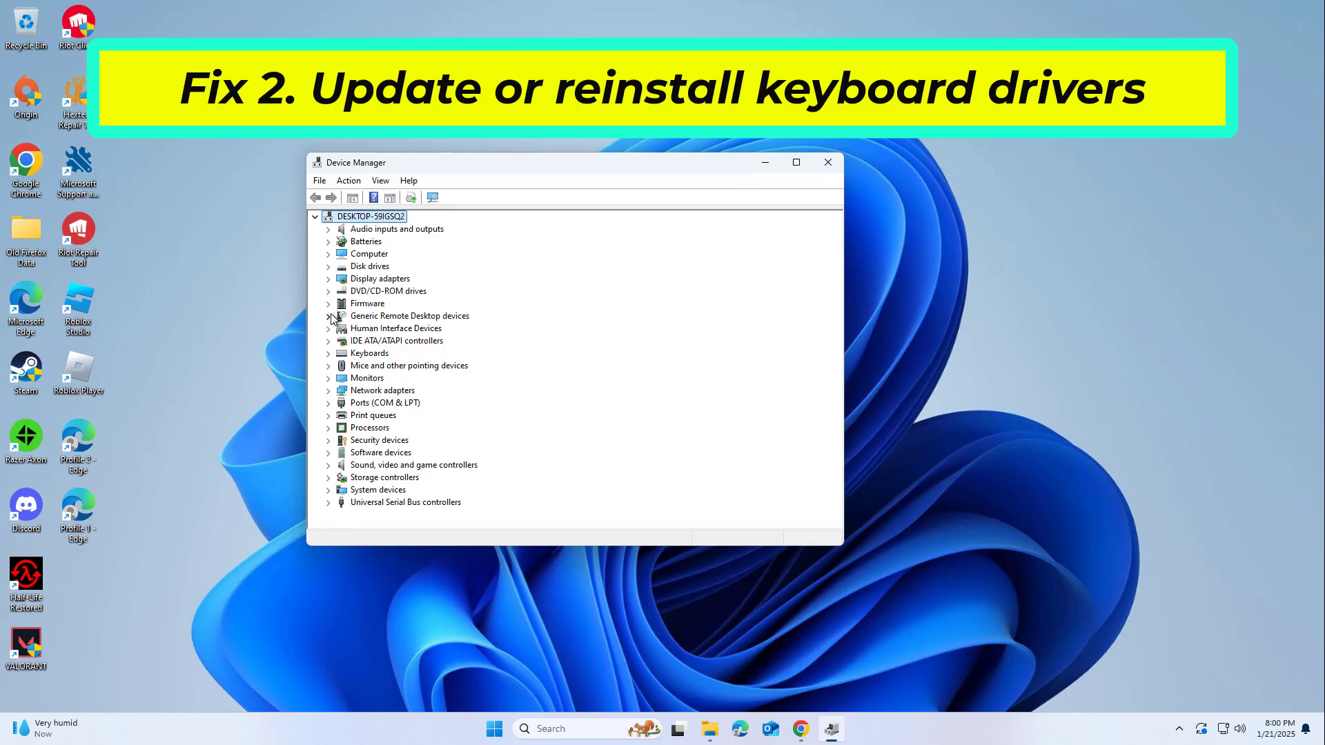
left_click(329, 353)
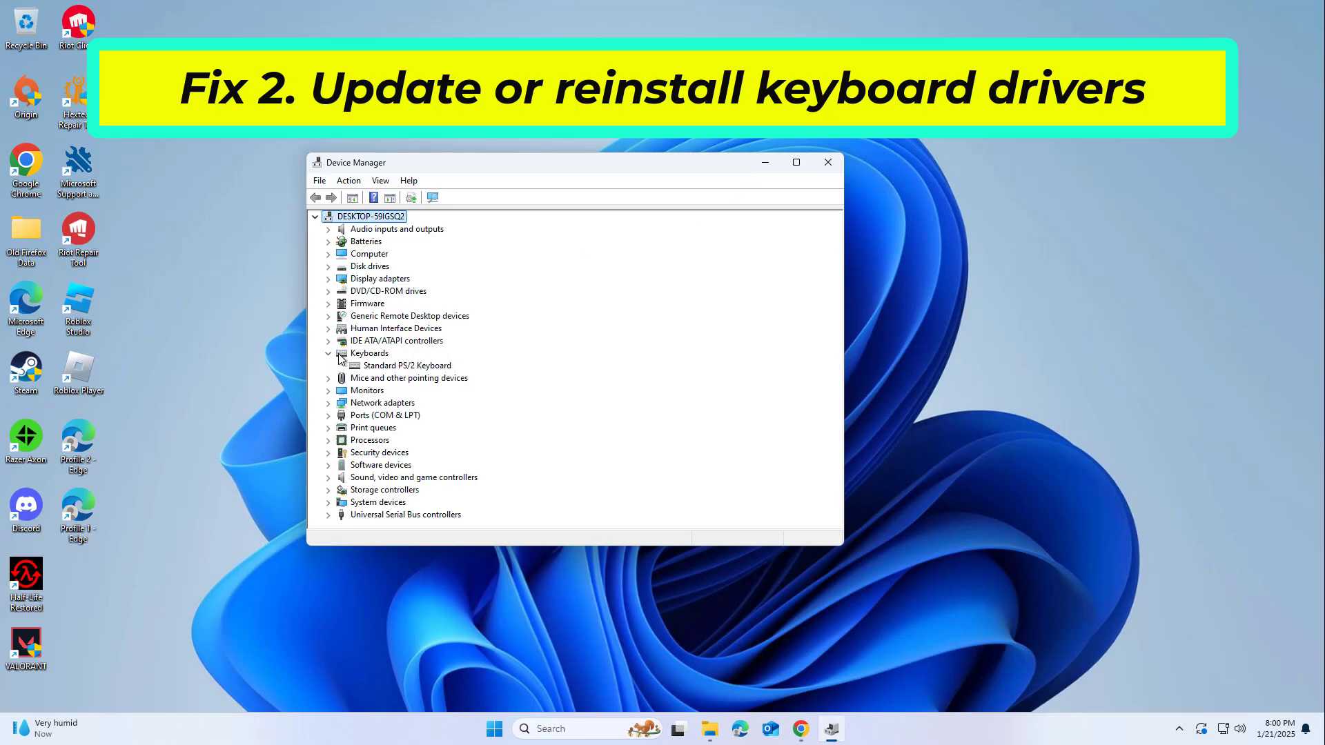
left_click(402, 365)
right_click(402, 366)
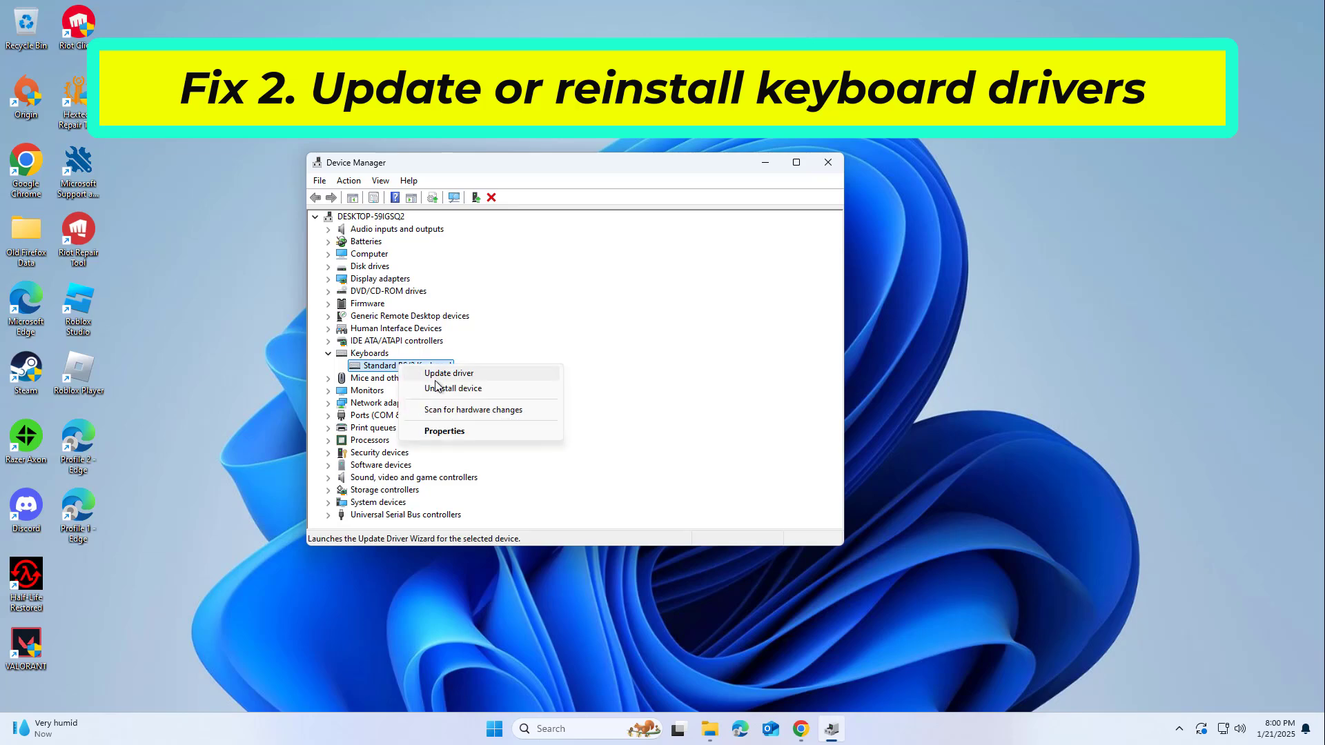
left_click(475, 375)
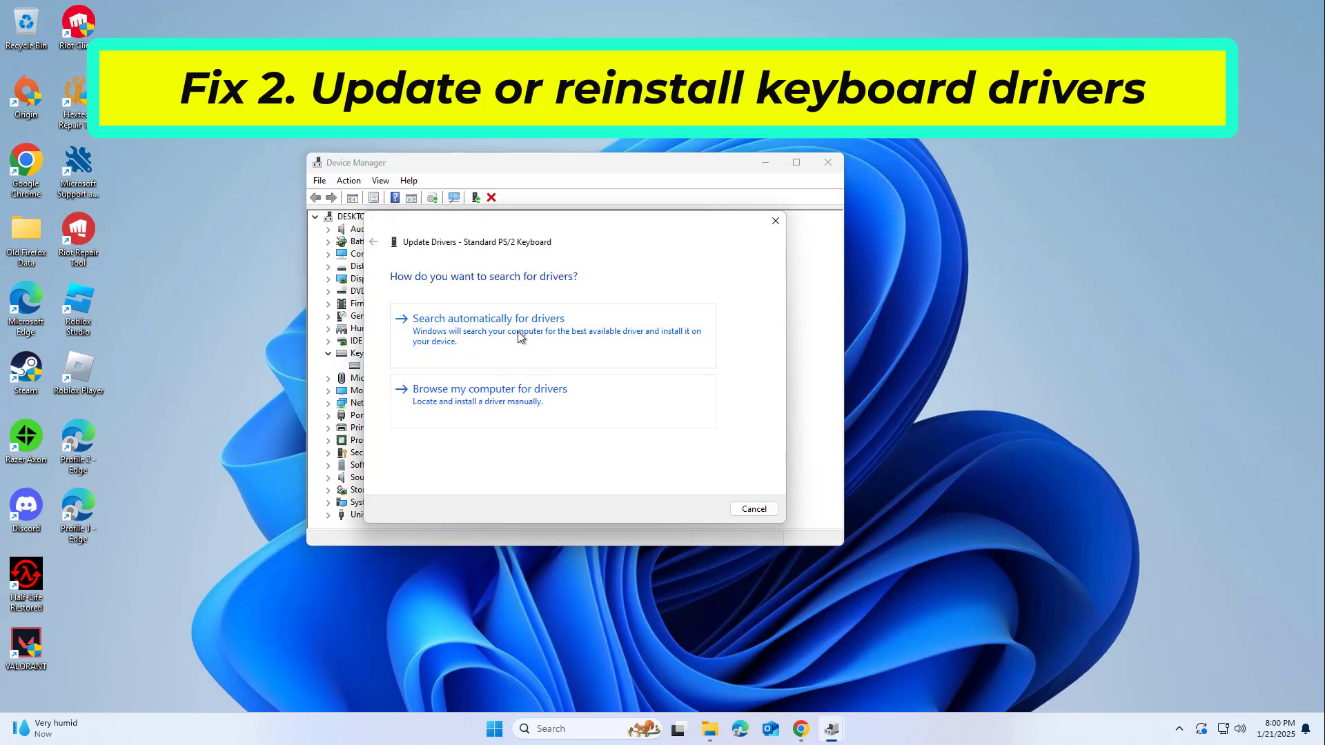
left_click(522, 333)
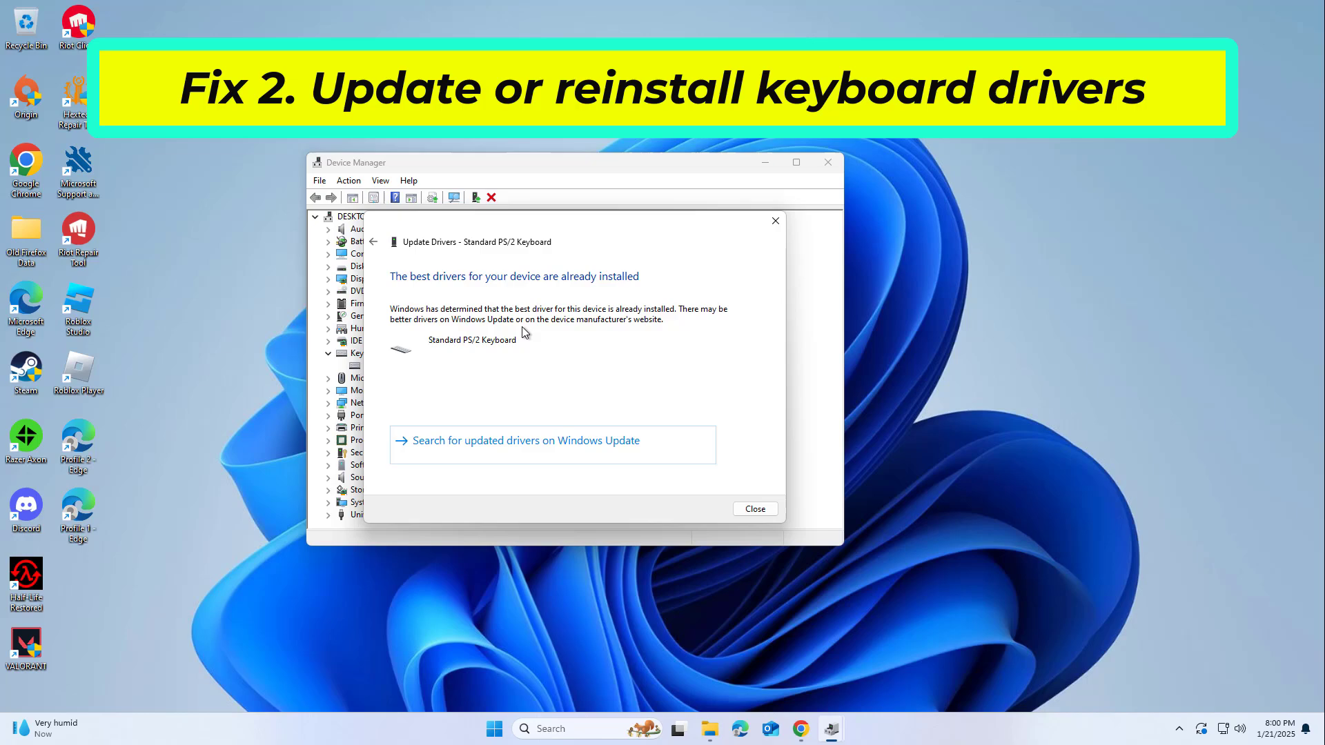
left_click(755, 508)
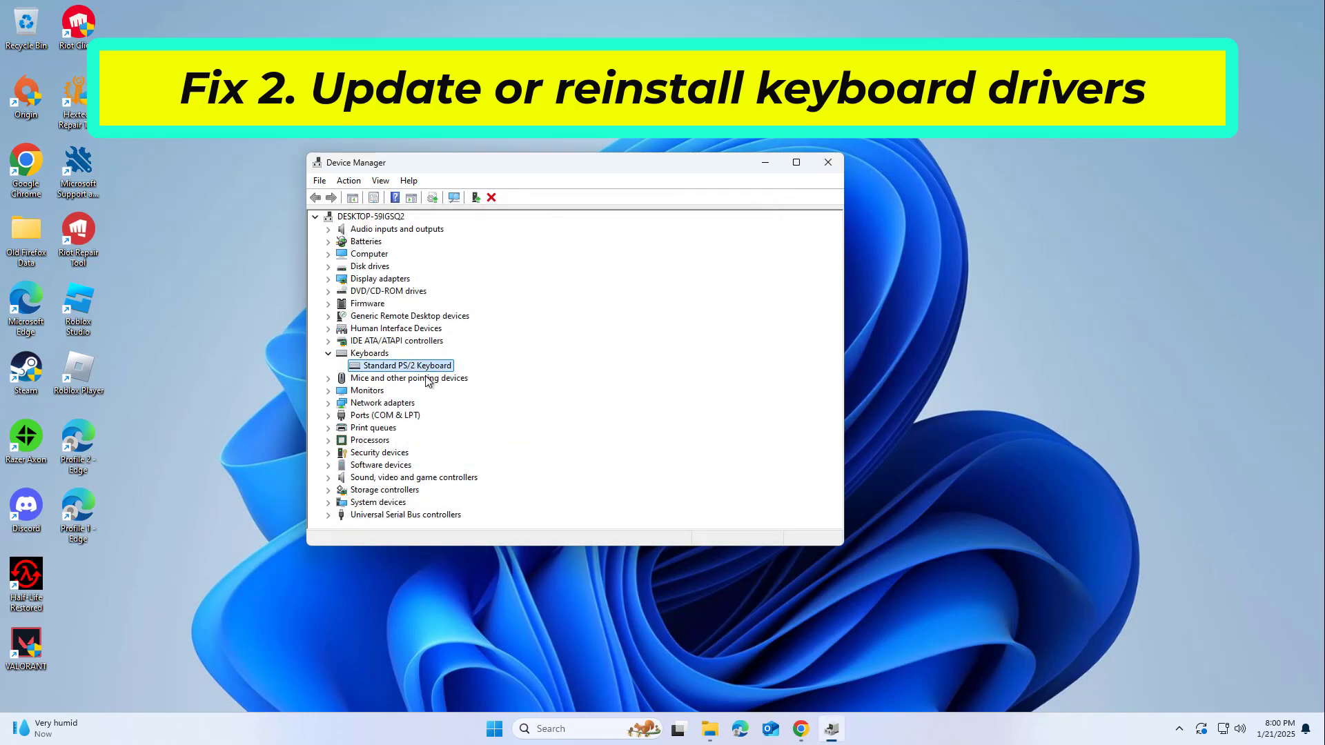
Reinstall the Standard PS/2 Keyboard driver from the compatible drivers list on this computer
right_click(425, 372)
left_click(465, 375)
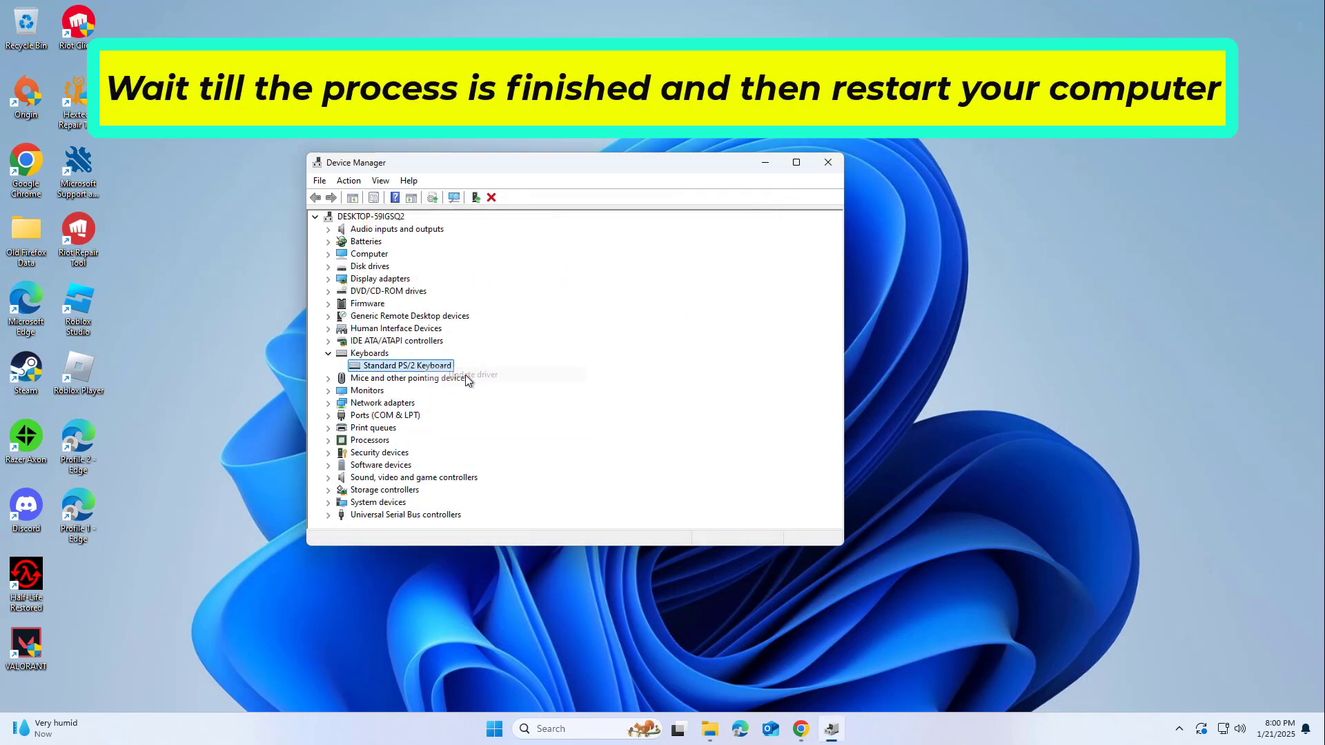
left_click(512, 388)
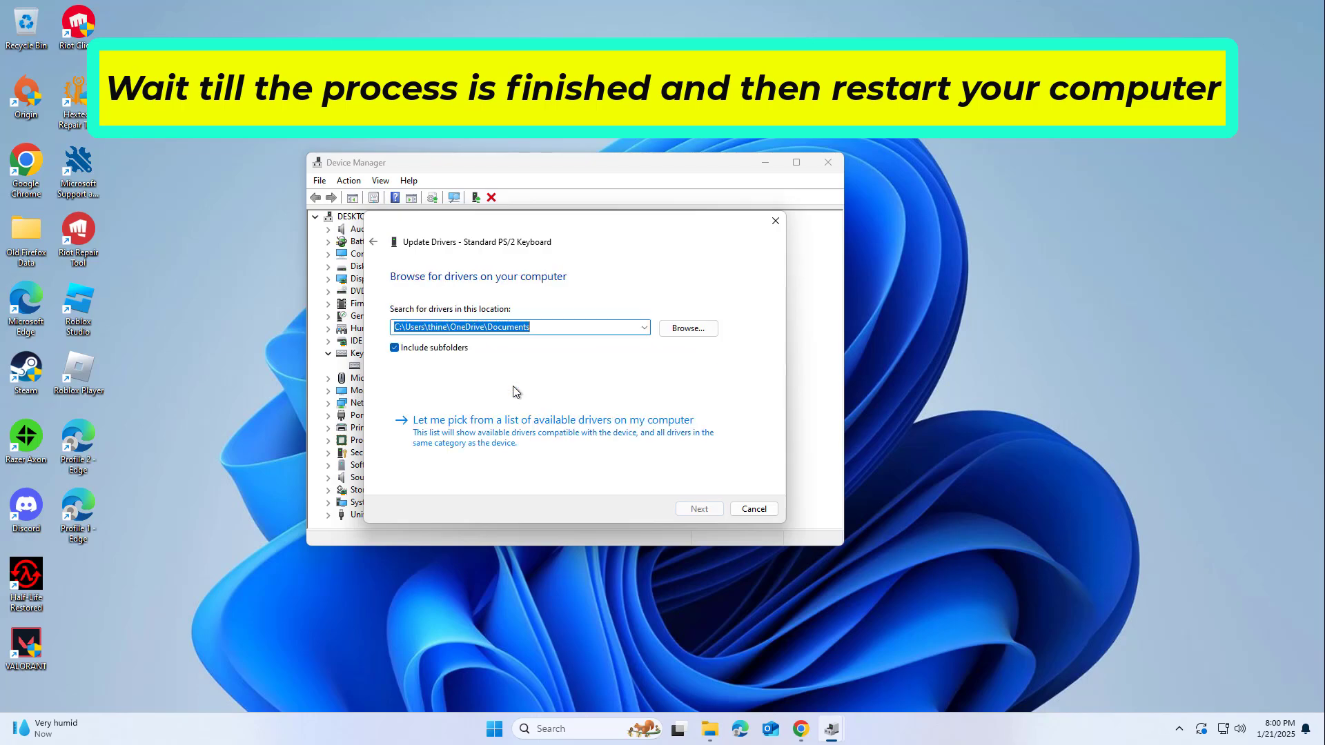
left_click(519, 443)
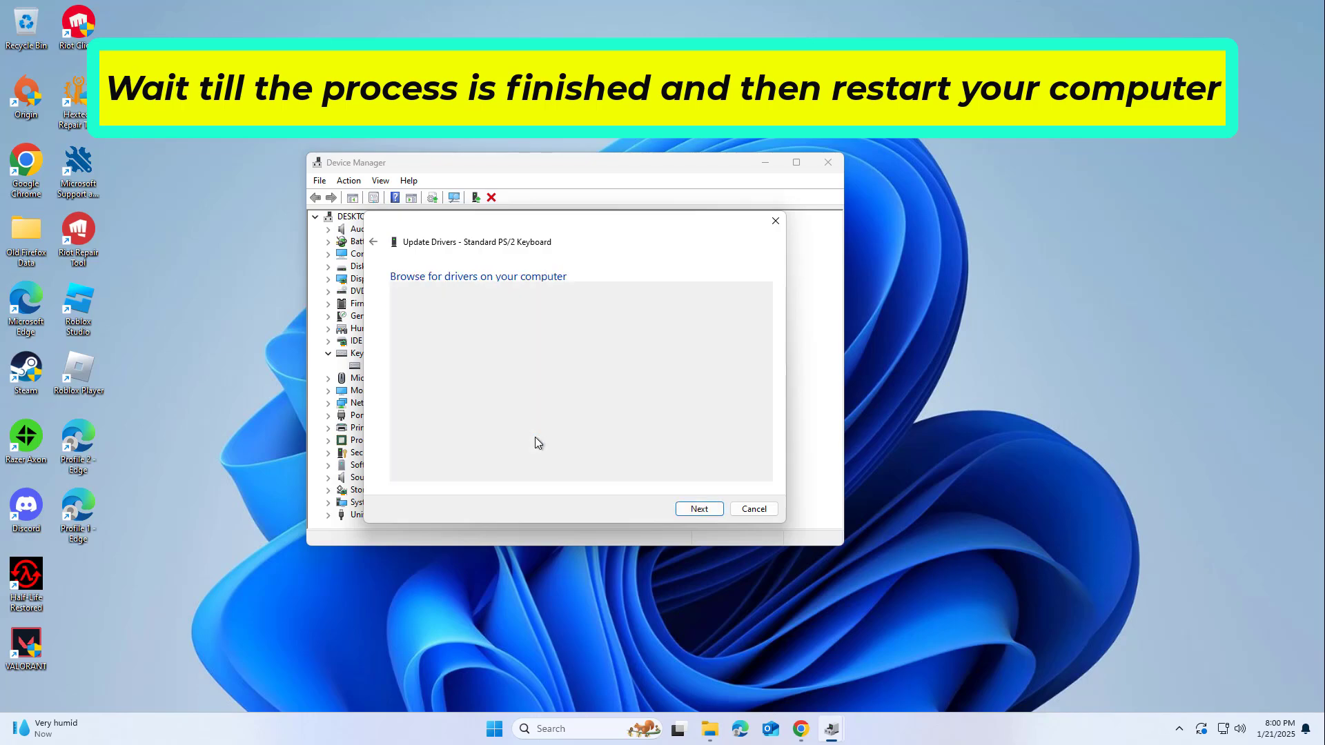
left_click(476, 394)
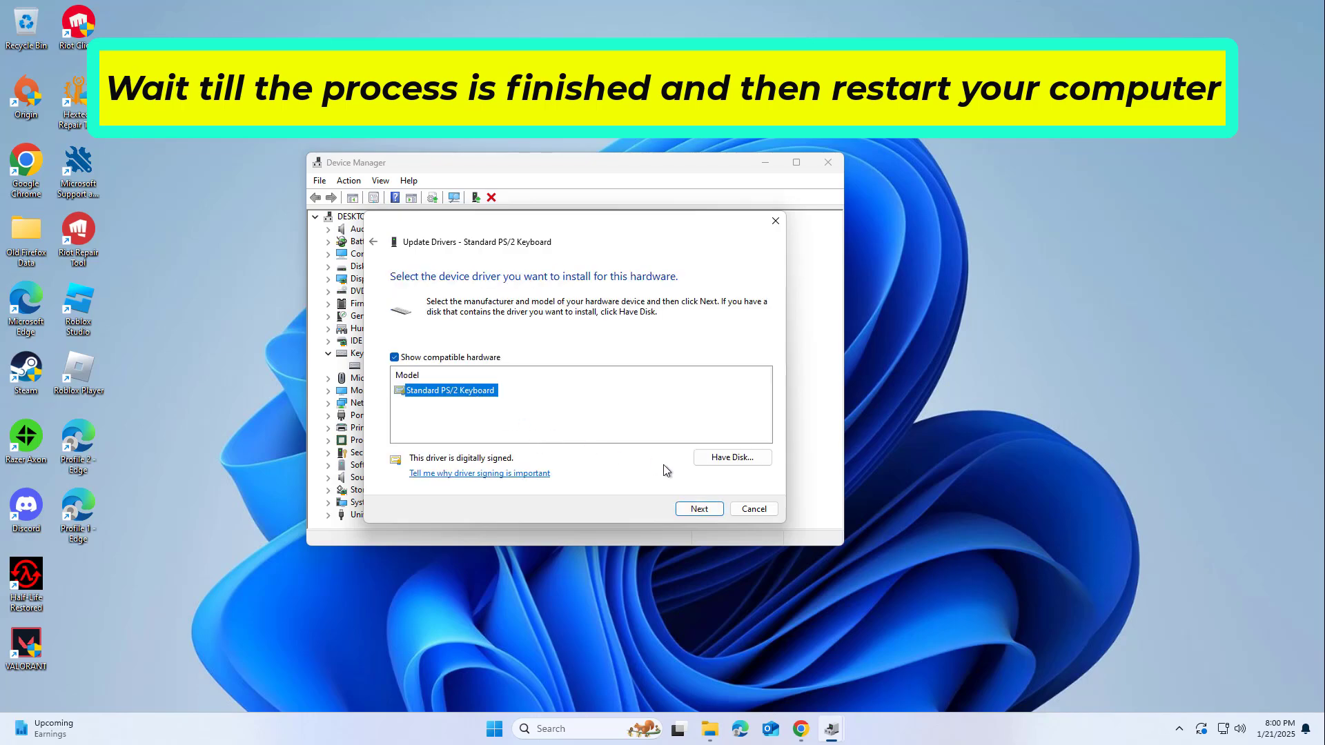
left_click(699, 509)
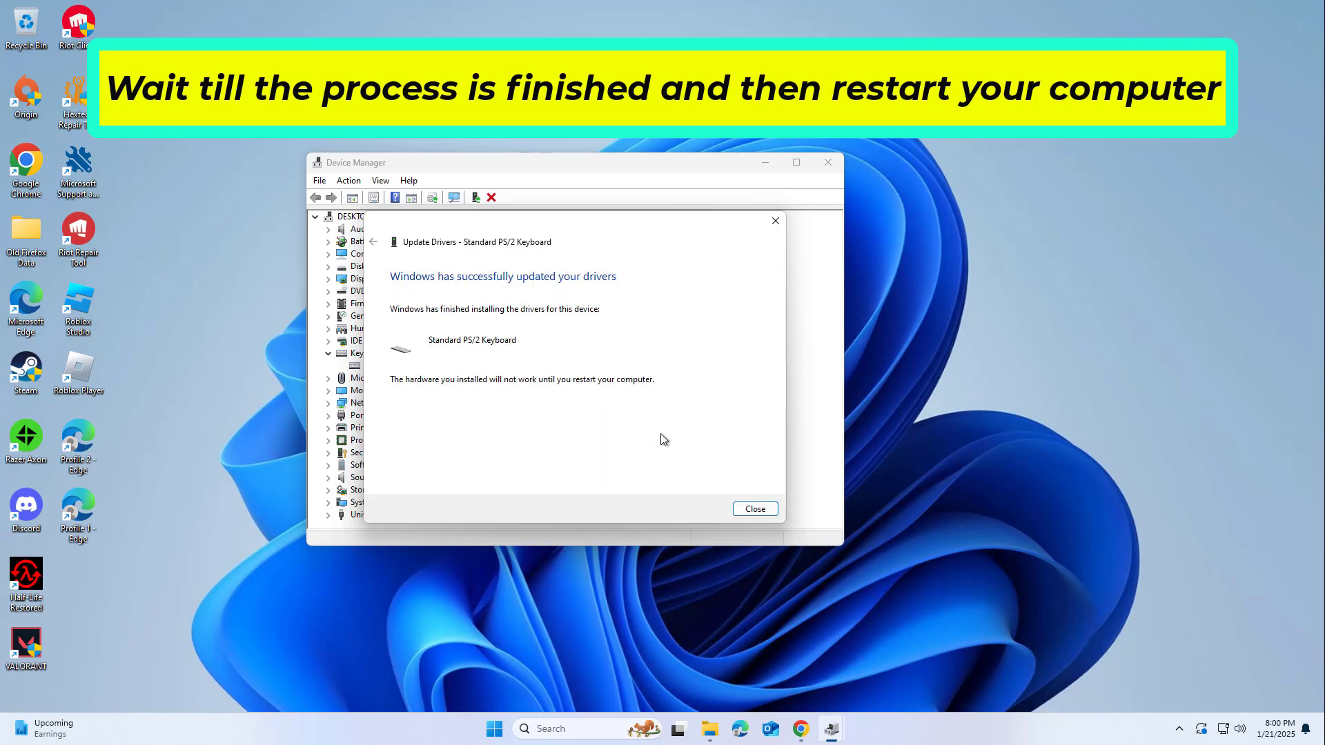
left_click(756, 509)
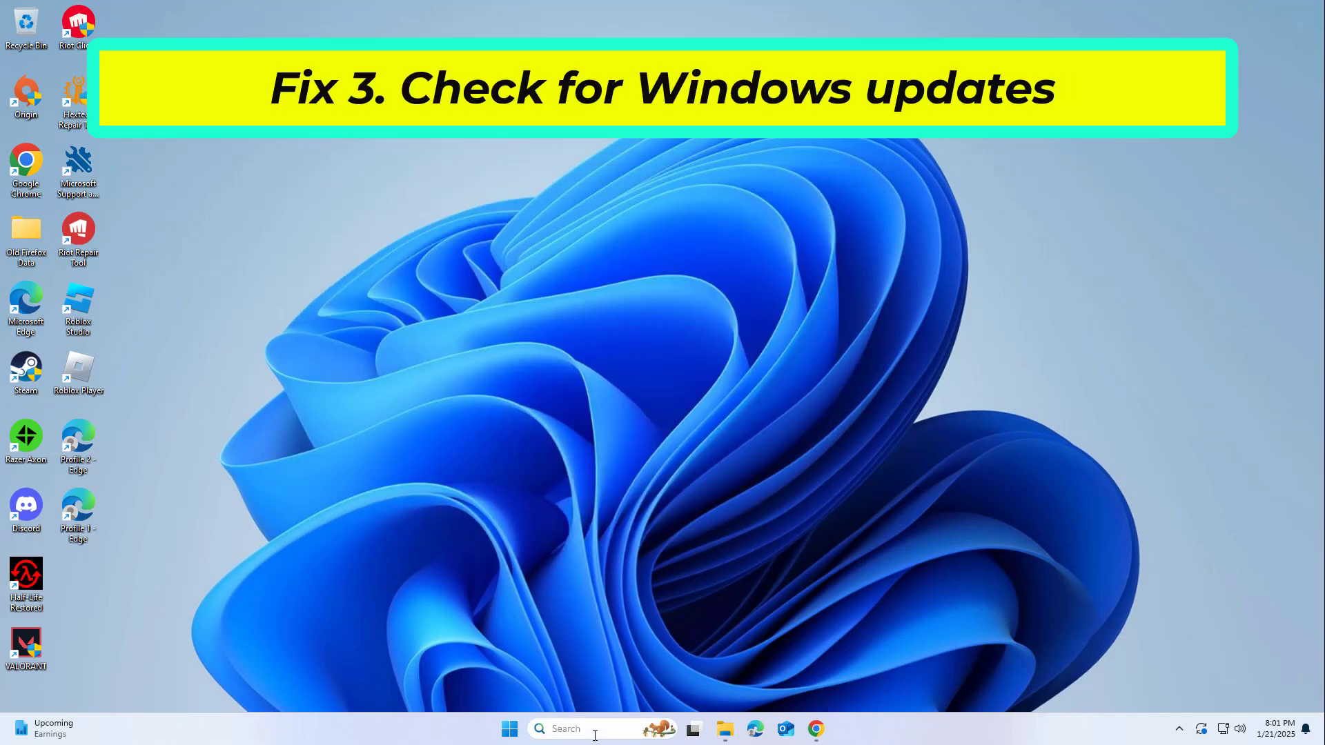
Search 'update' and open the Check for updates page in Settings
left_click(594, 730)
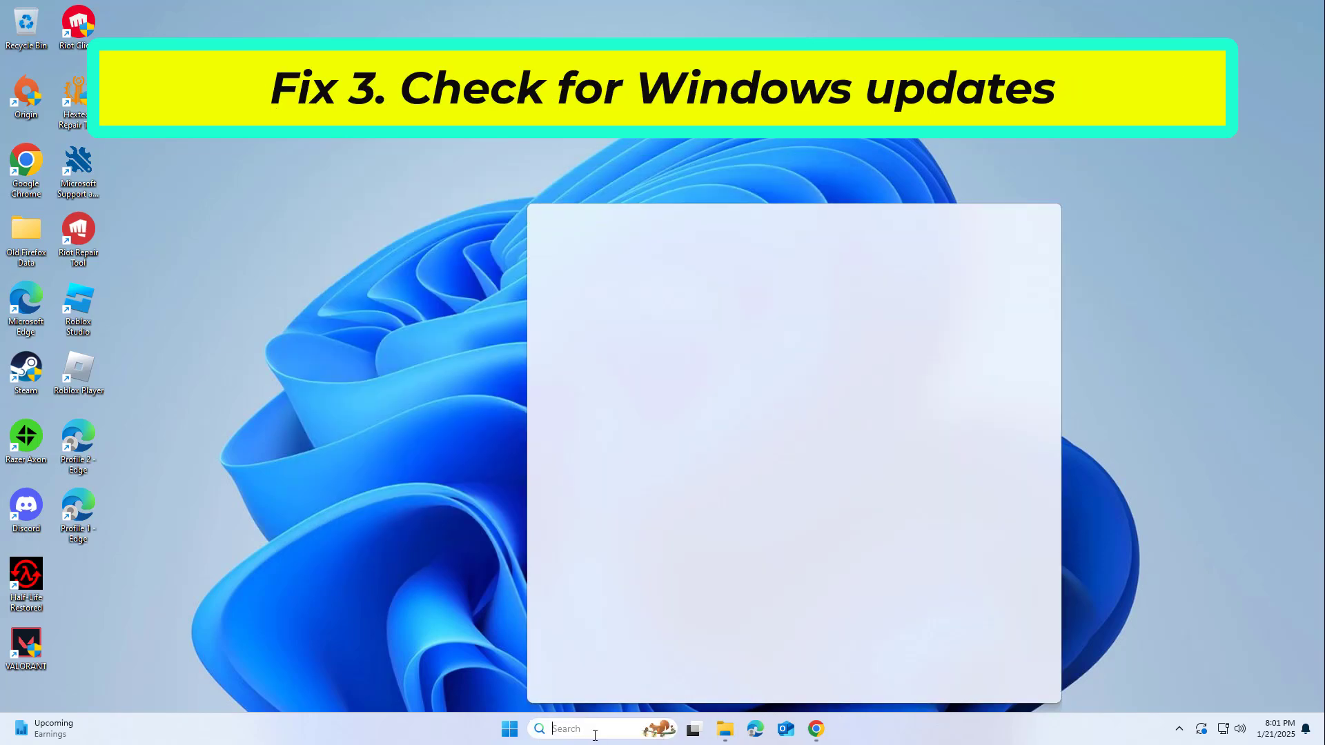
type("upda")
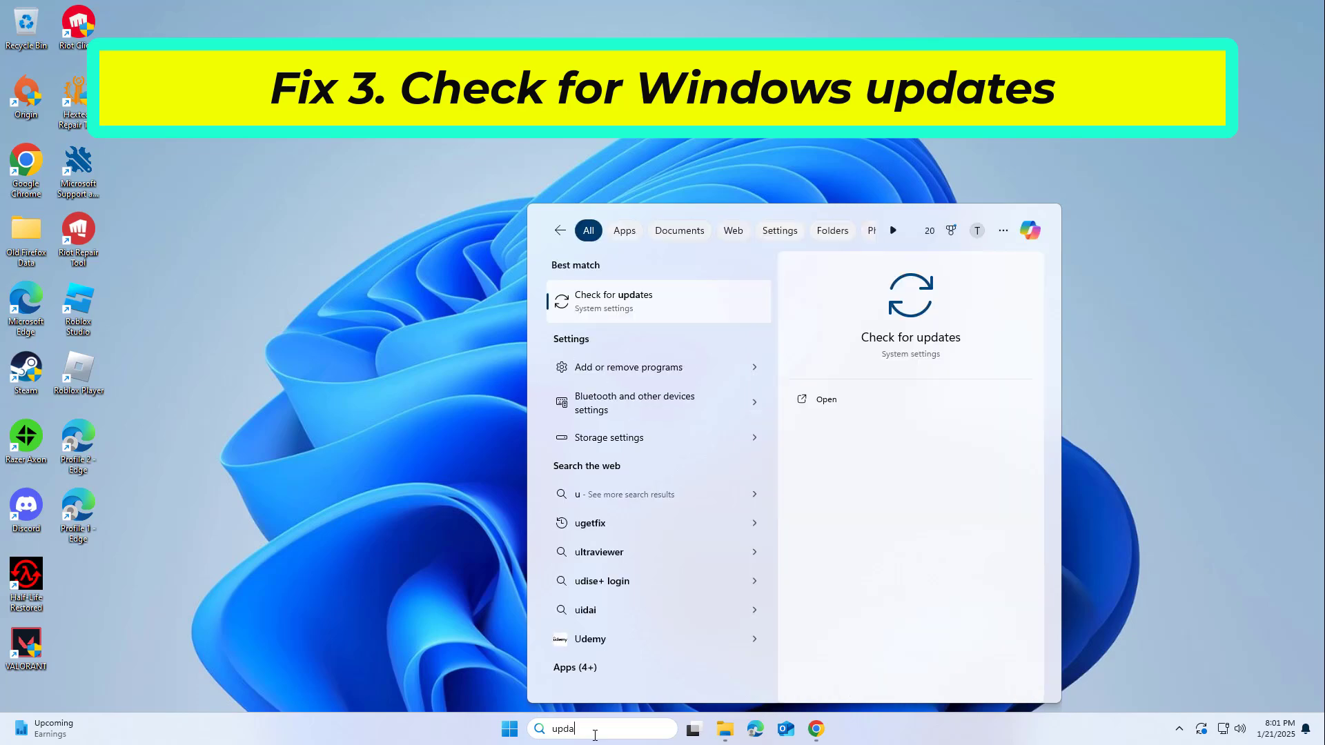
type("te")
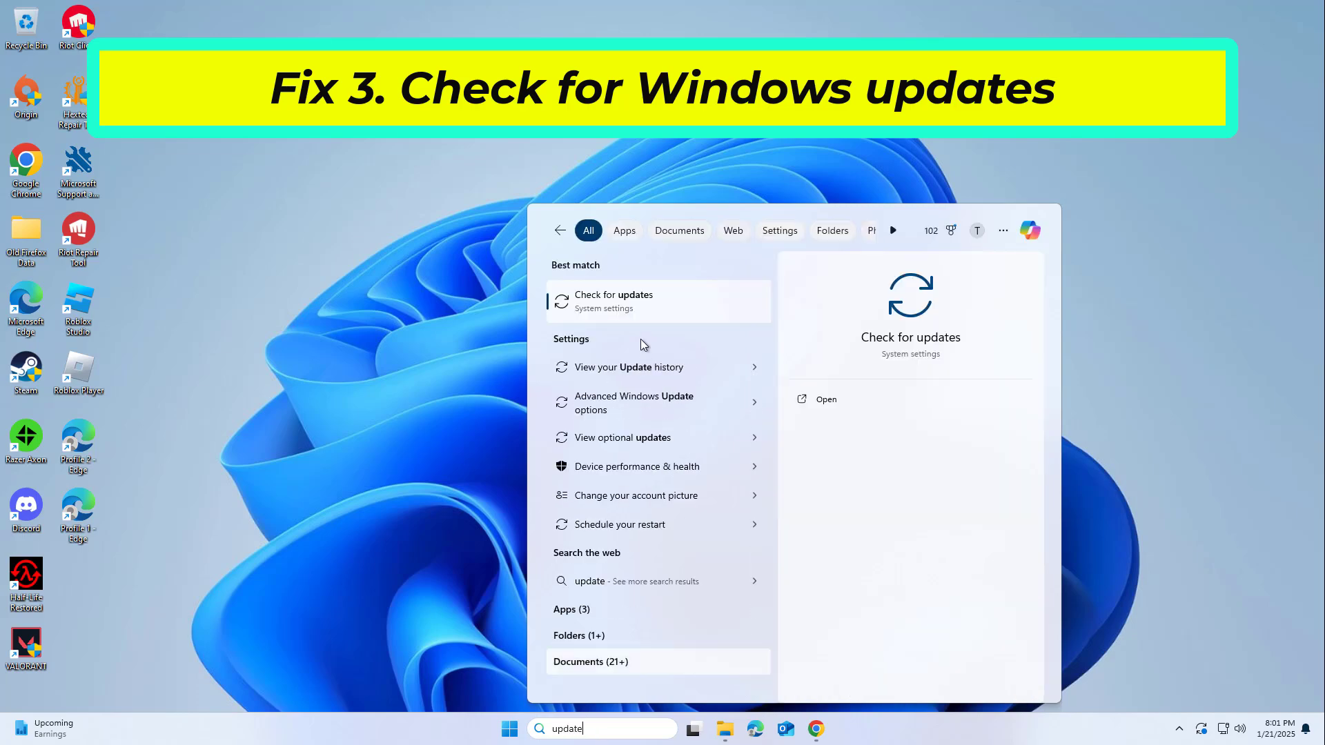
left_click(618, 298)
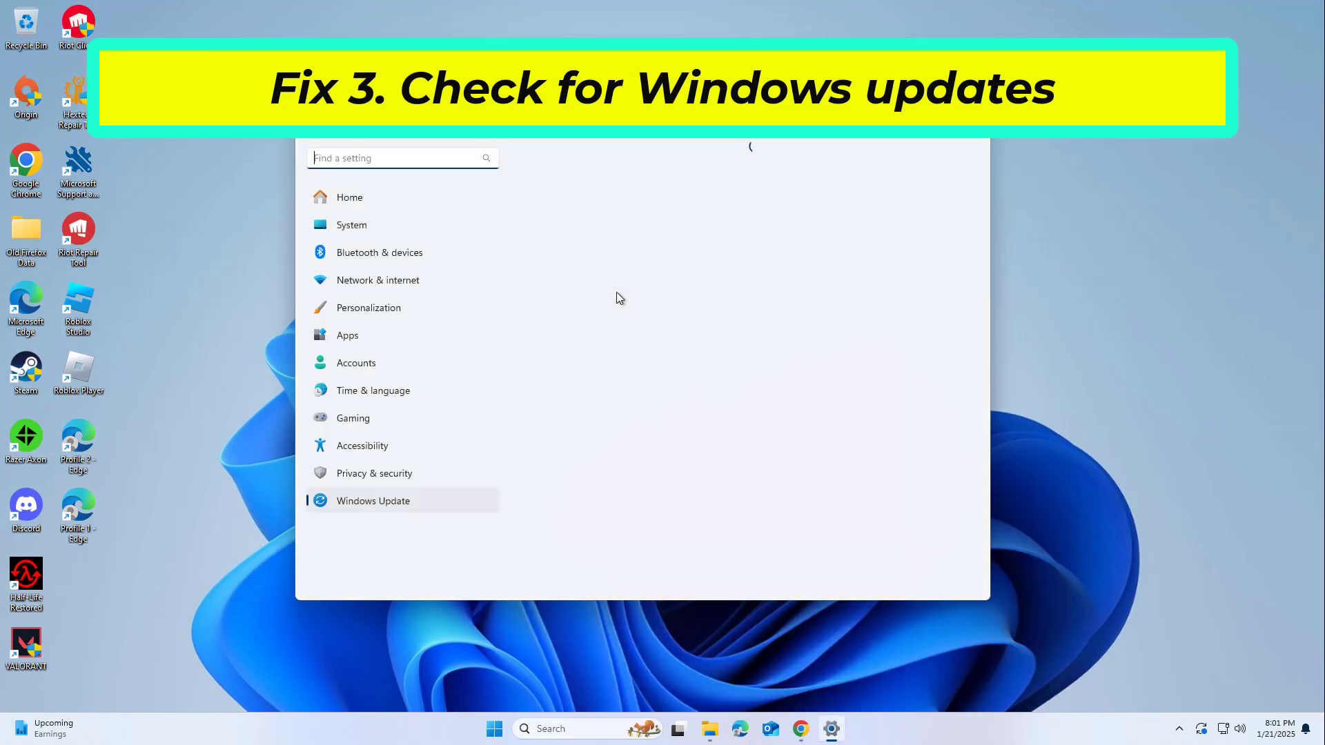
Run a fresh Windows Update check, then bring up Windows Search
left_click(926, 165)
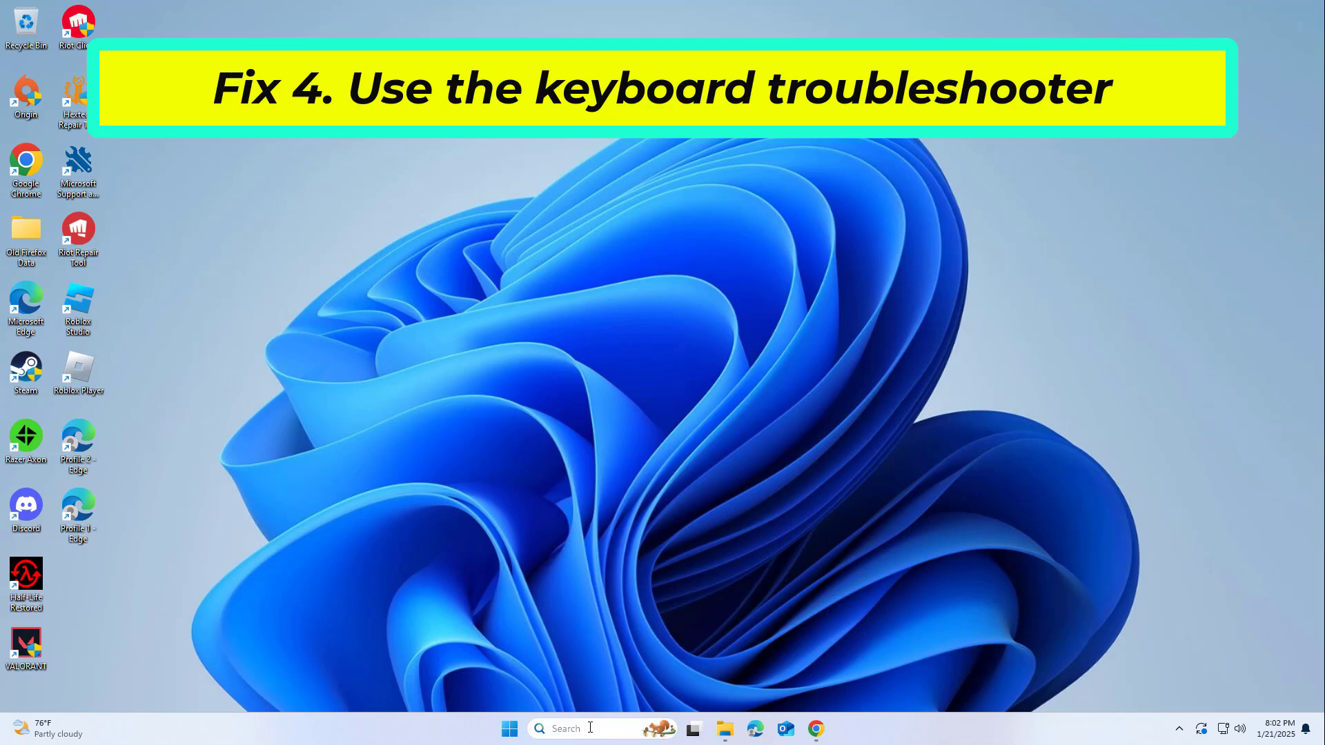
left_click(590, 728)
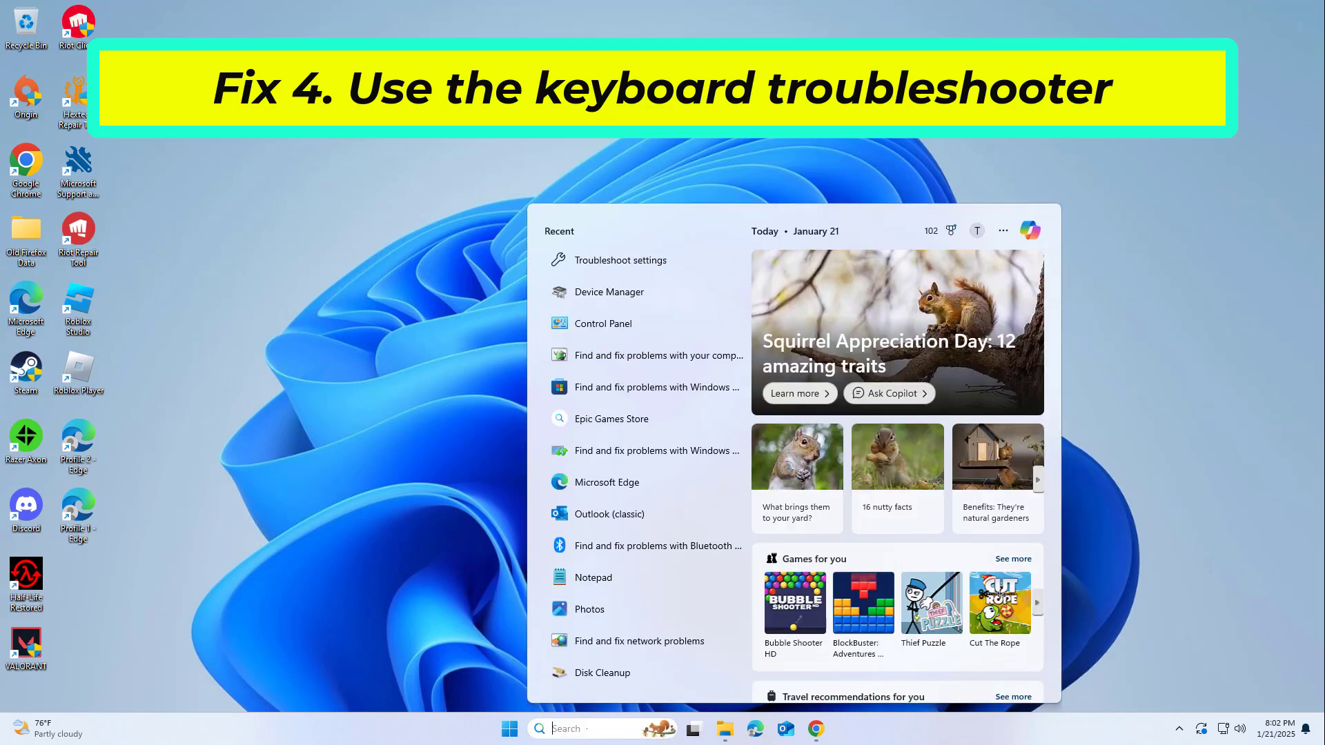
Search 'fix' filtered to Settings and launch Find and fix keyboard problems
type("fix")
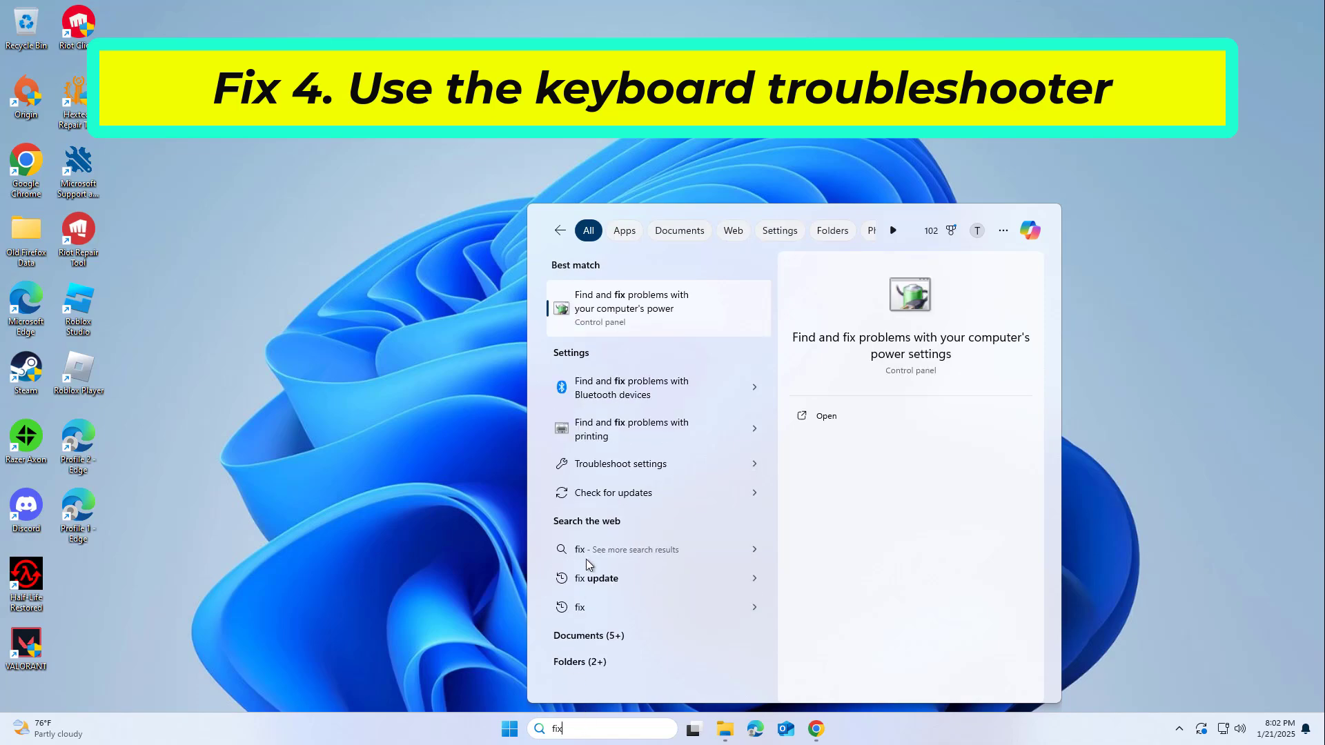
left_click(571, 355)
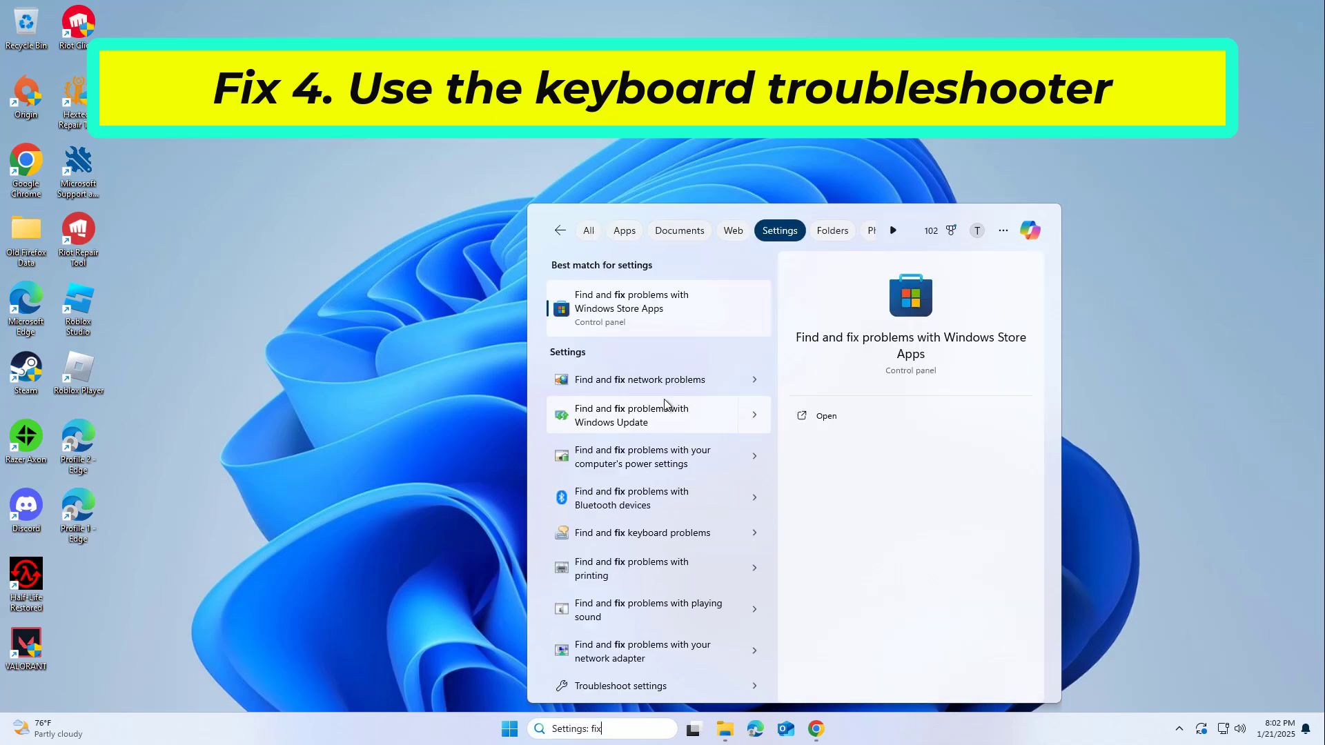
left_click_drag(766, 397, 736, 446)
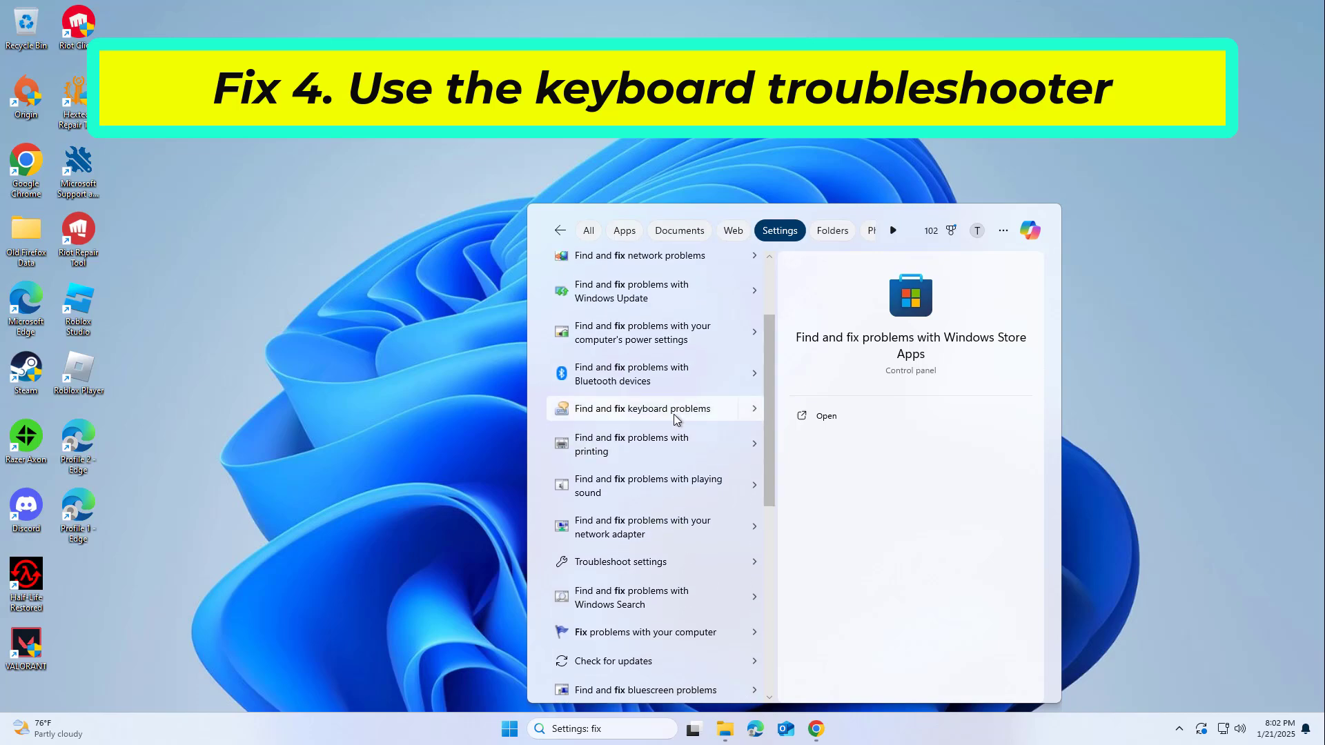
left_click(666, 410)
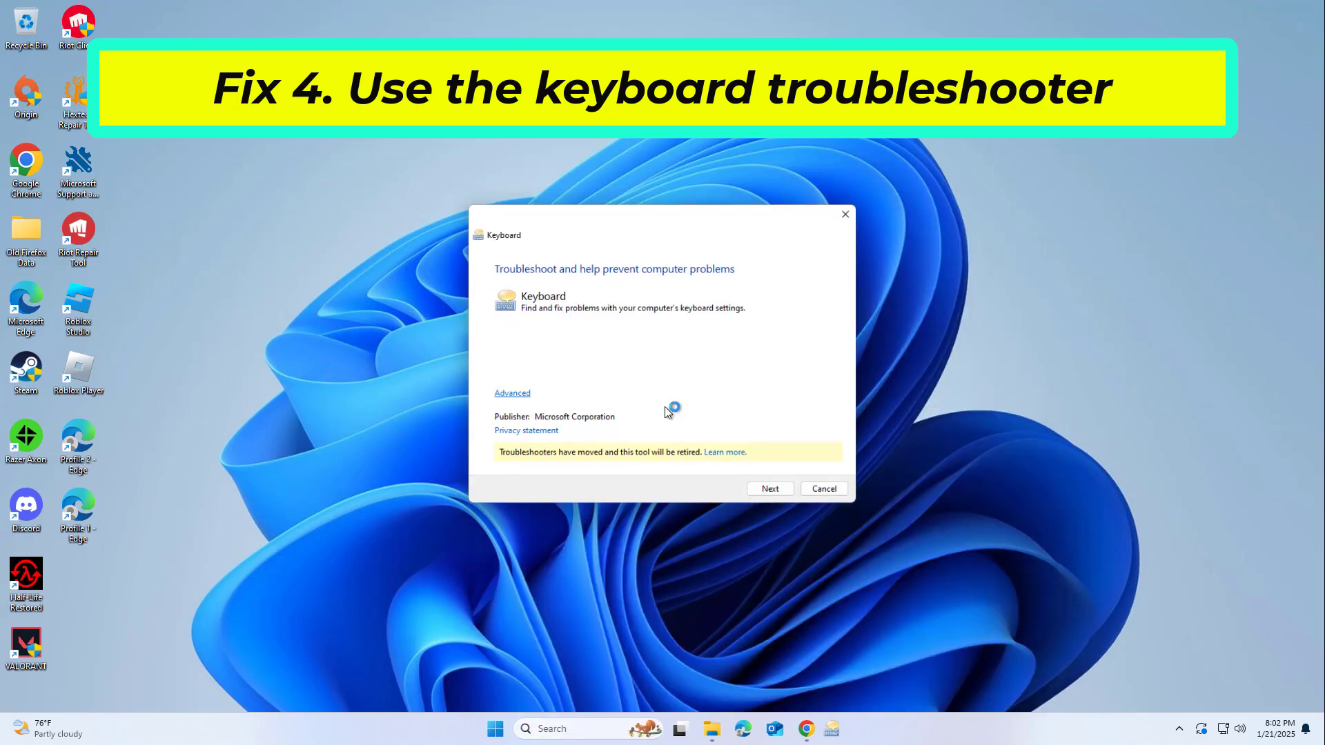
Run the Keyboard troubleshooter scan and close it once it reports no changes needed
left_click(764, 490)
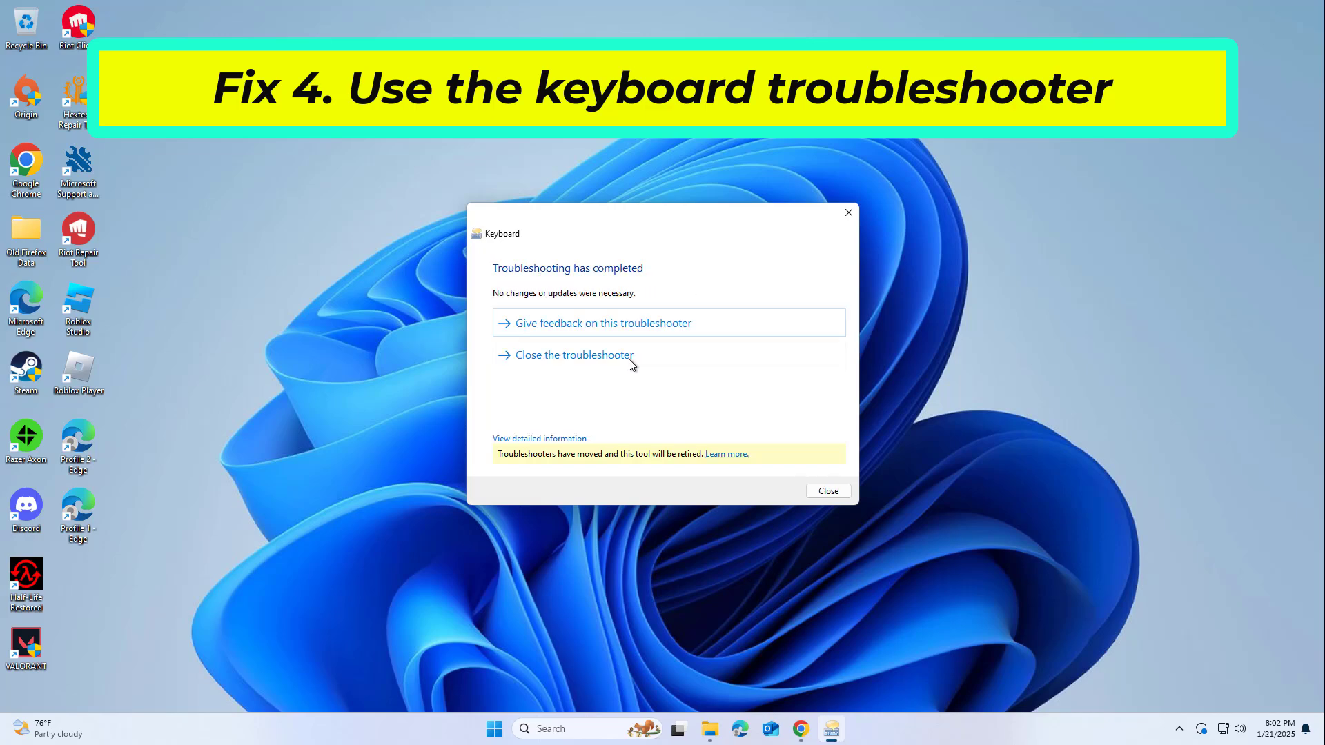
left_click(624, 355)
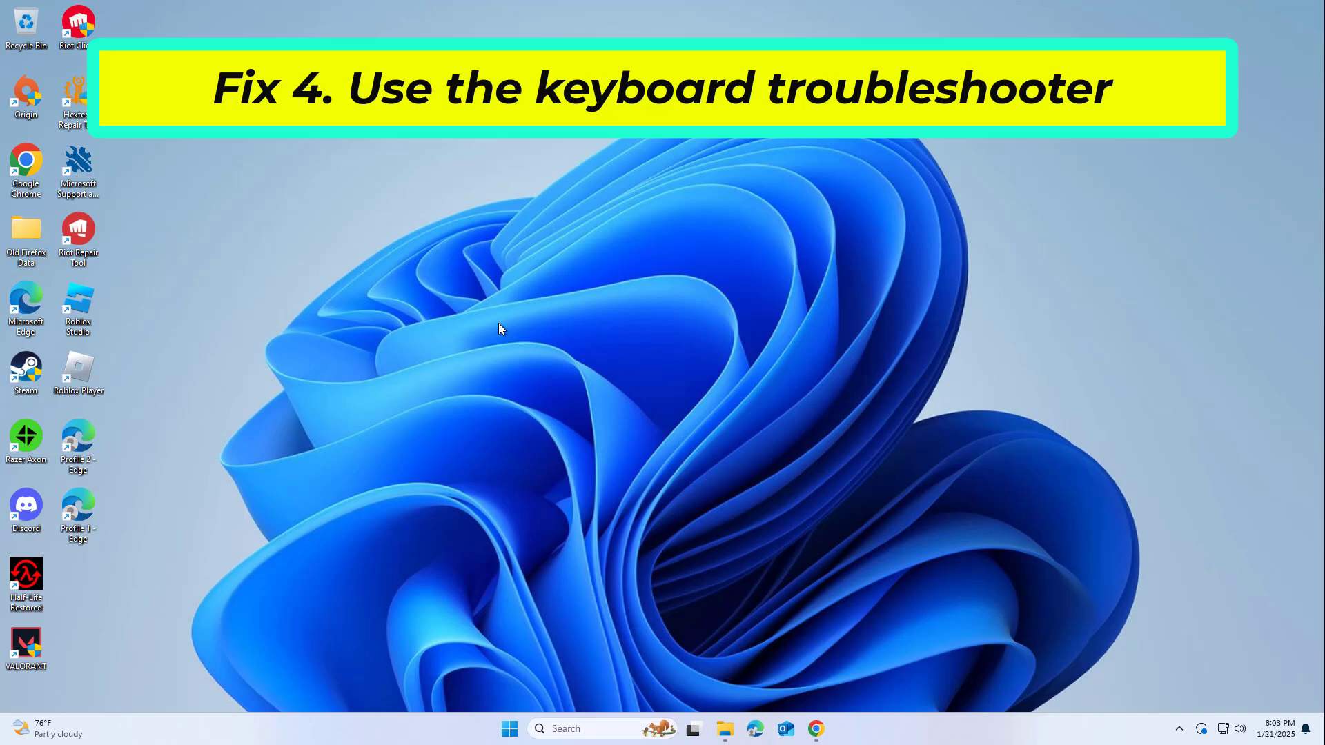
Search 'serv' and open the Services console
left_click(593, 731)
type("ser")
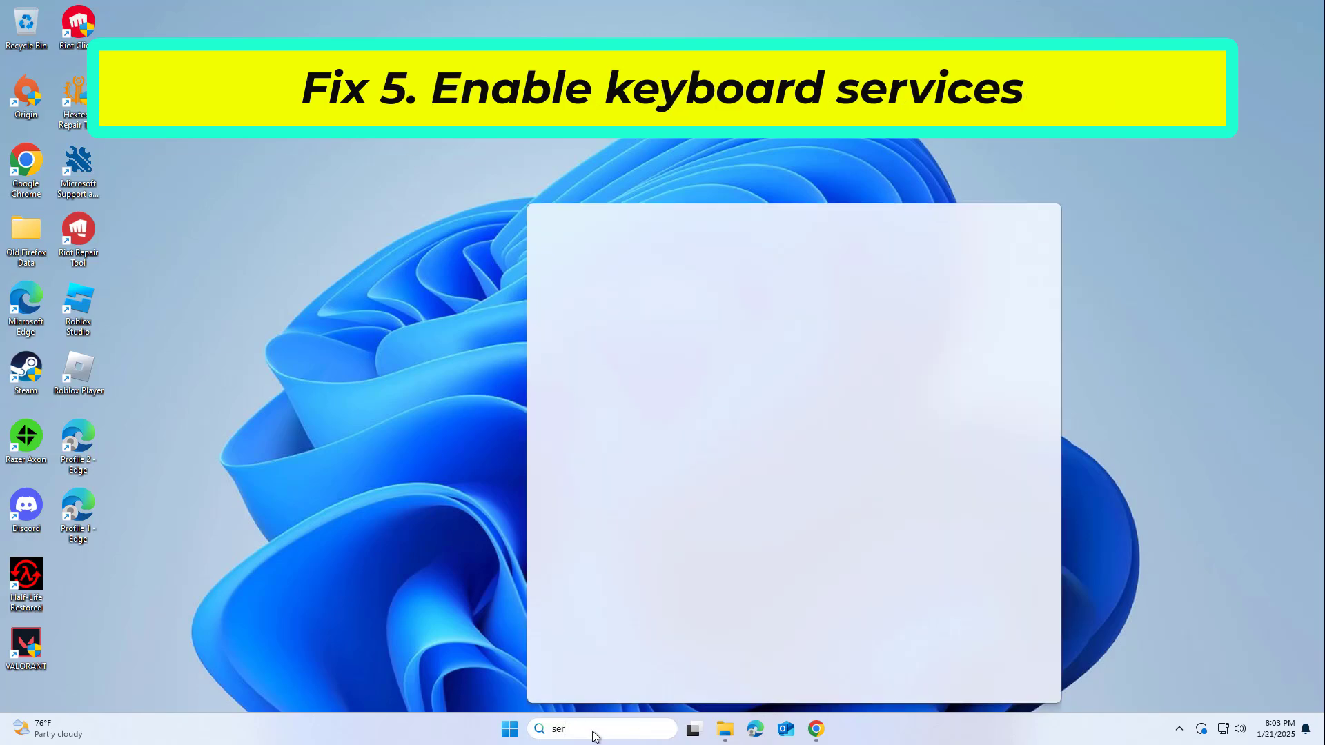
type("vic")
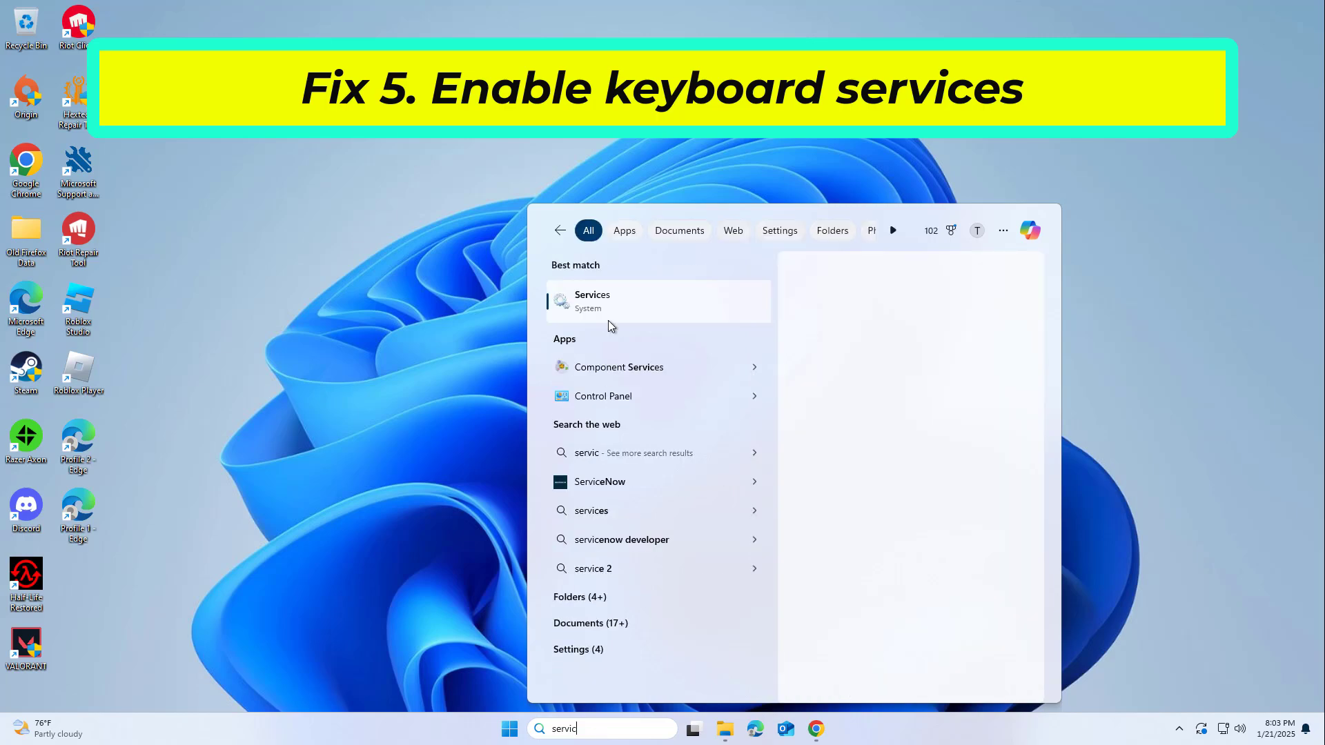
left_click(655, 291)
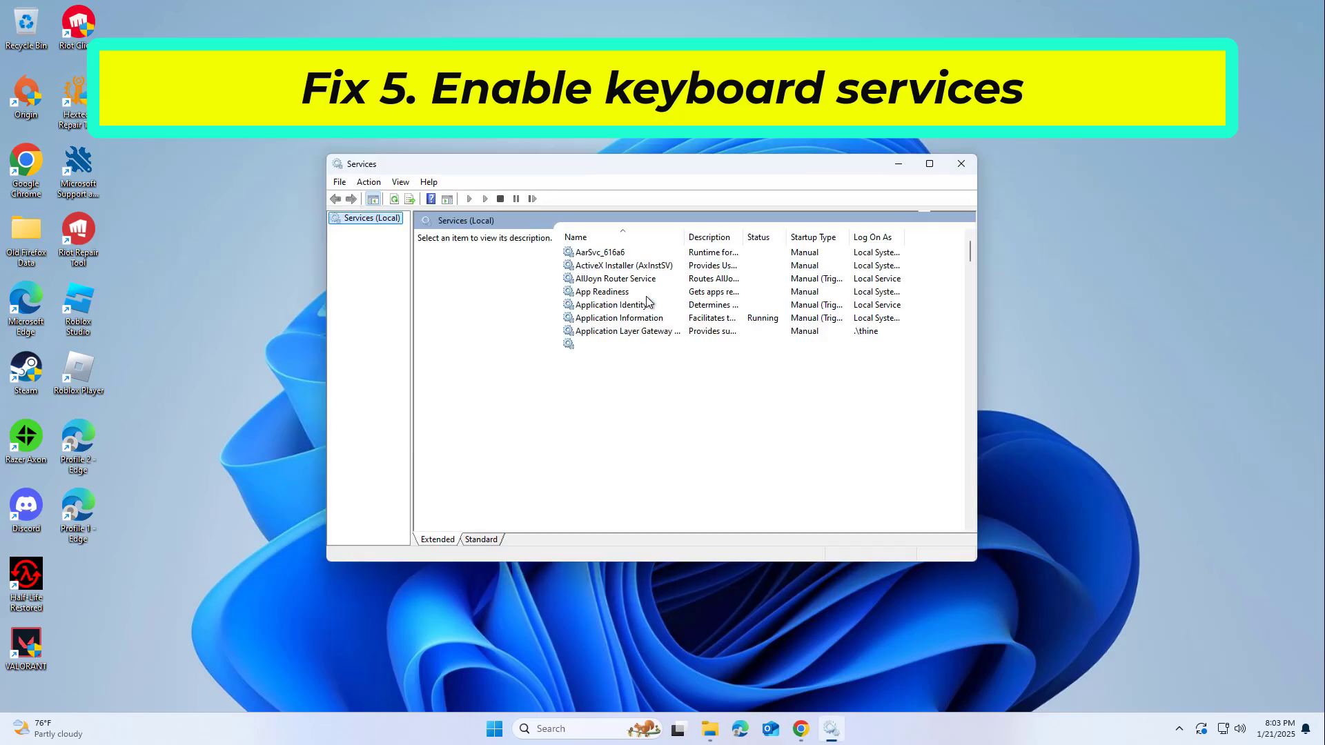
Set the Human Interface Device Service startup type to Automatic and apply it
left_click(610, 360)
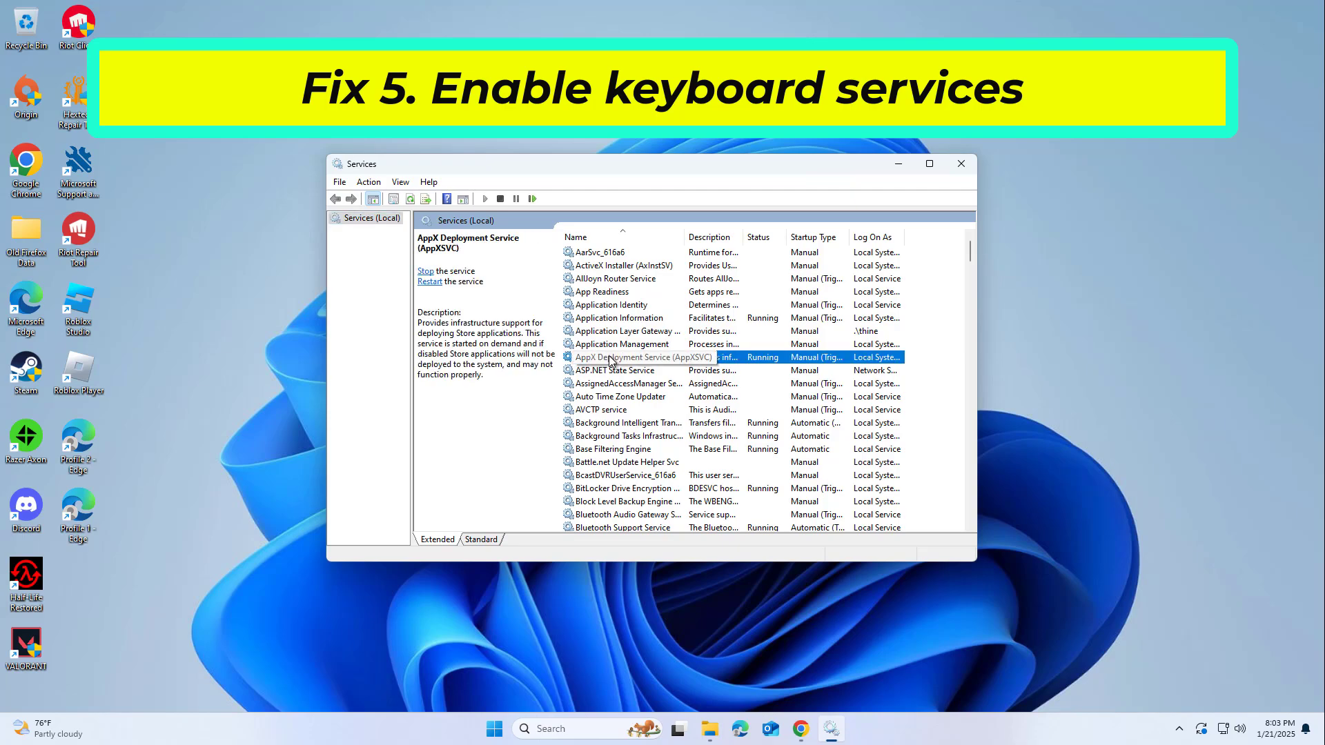
key("h")
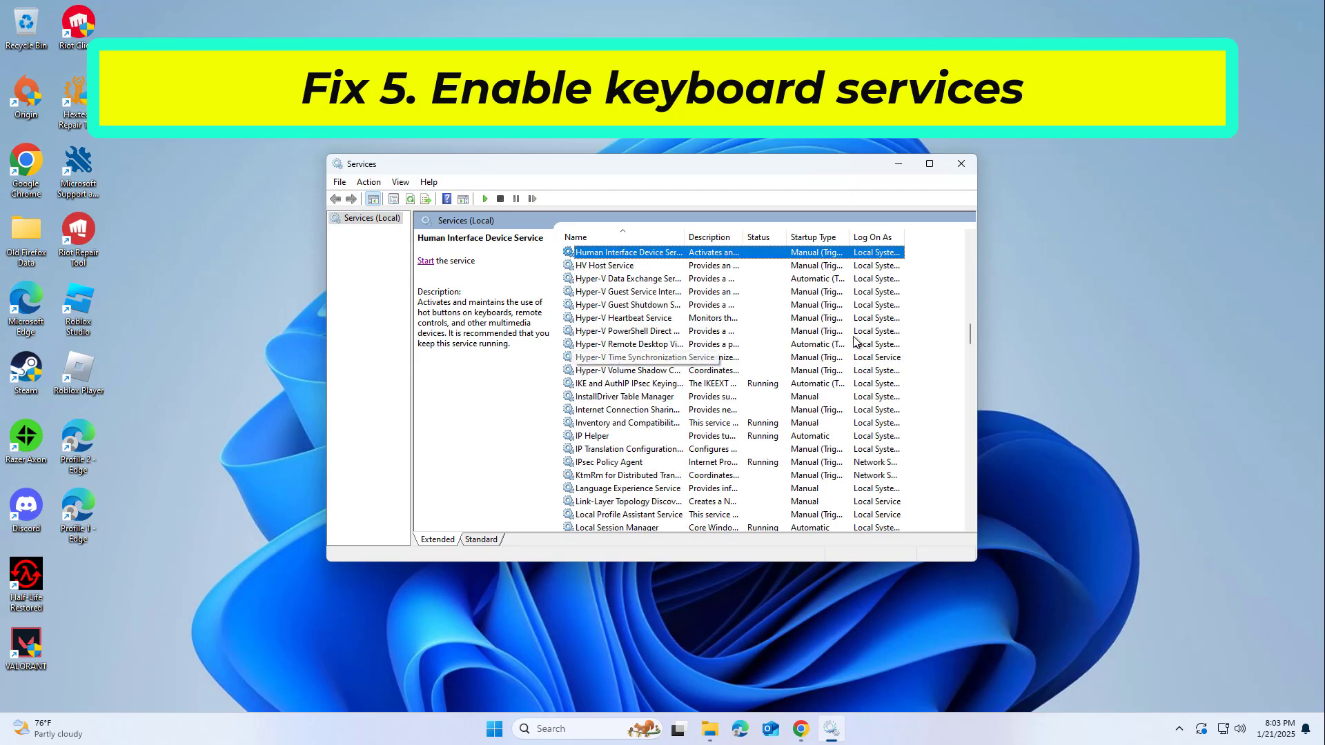
left_click_drag(969, 337, 967, 323)
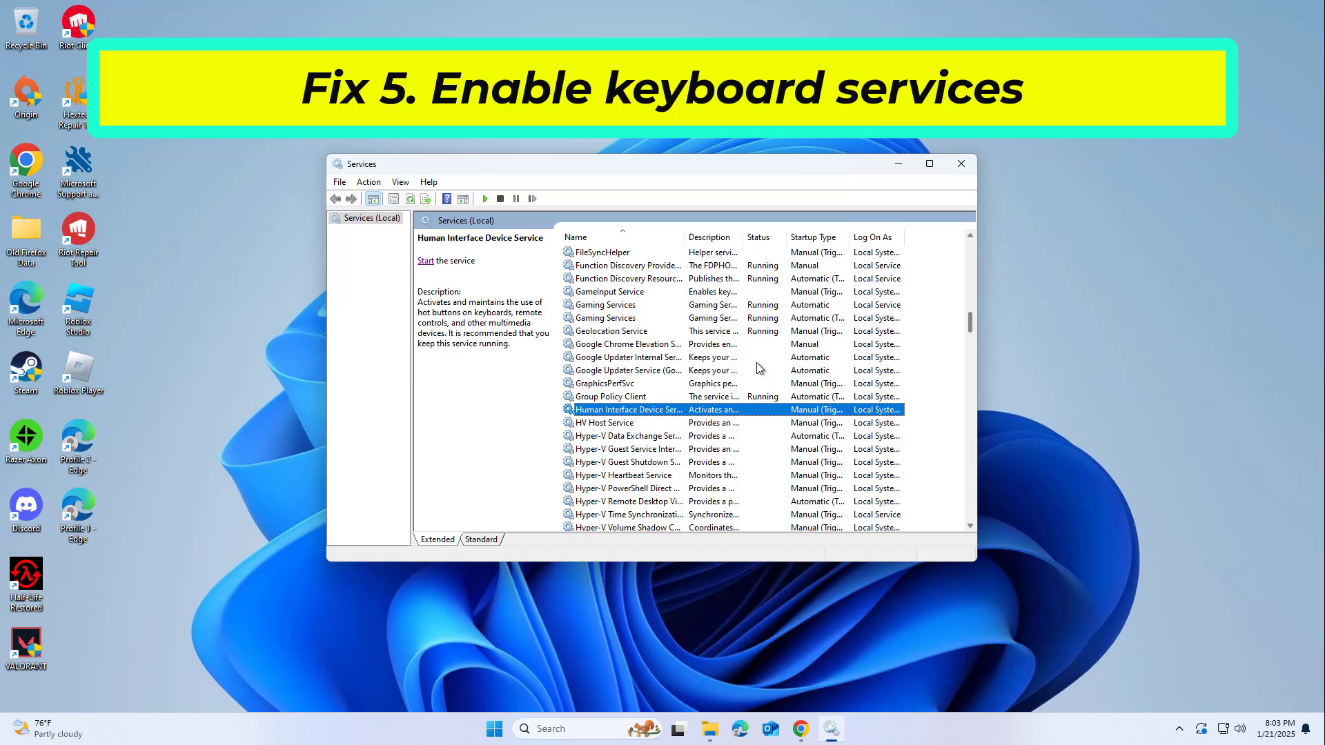
double_click(673, 411)
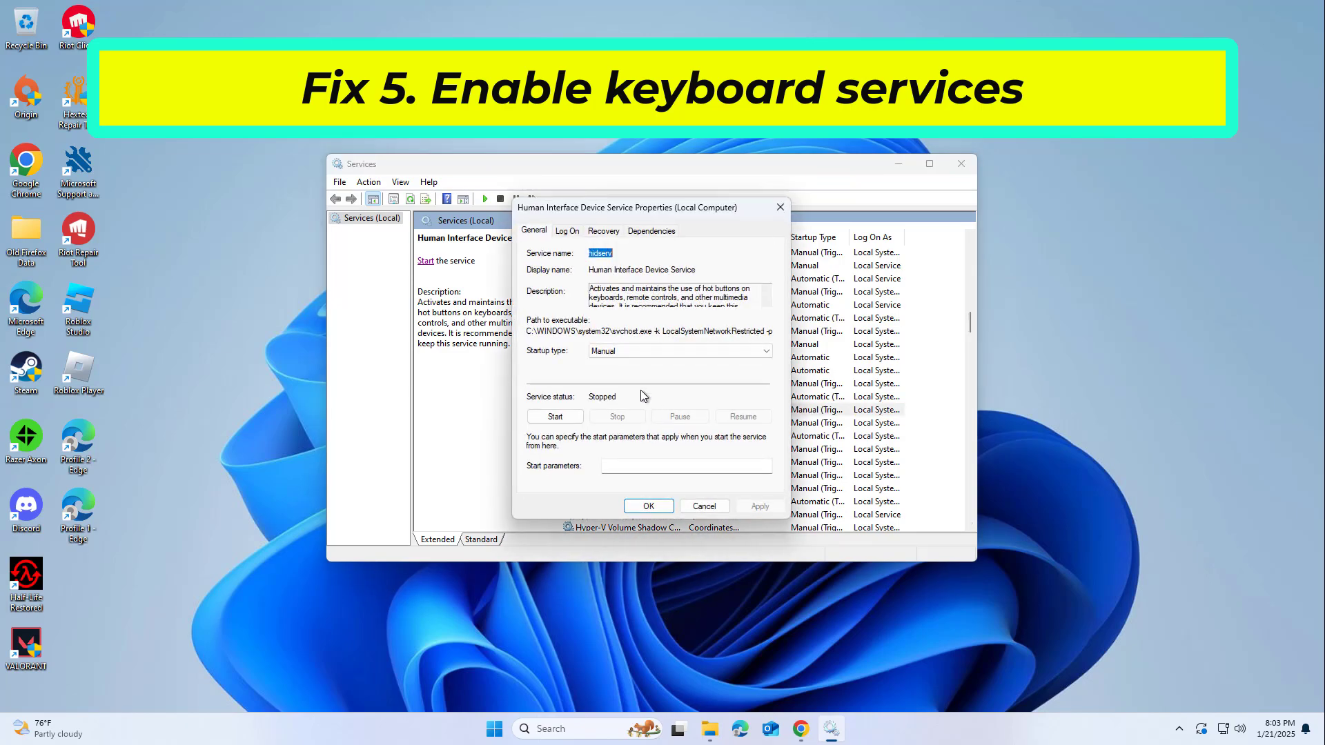
left_click(612, 351)
left_click(610, 372)
left_click(760, 506)
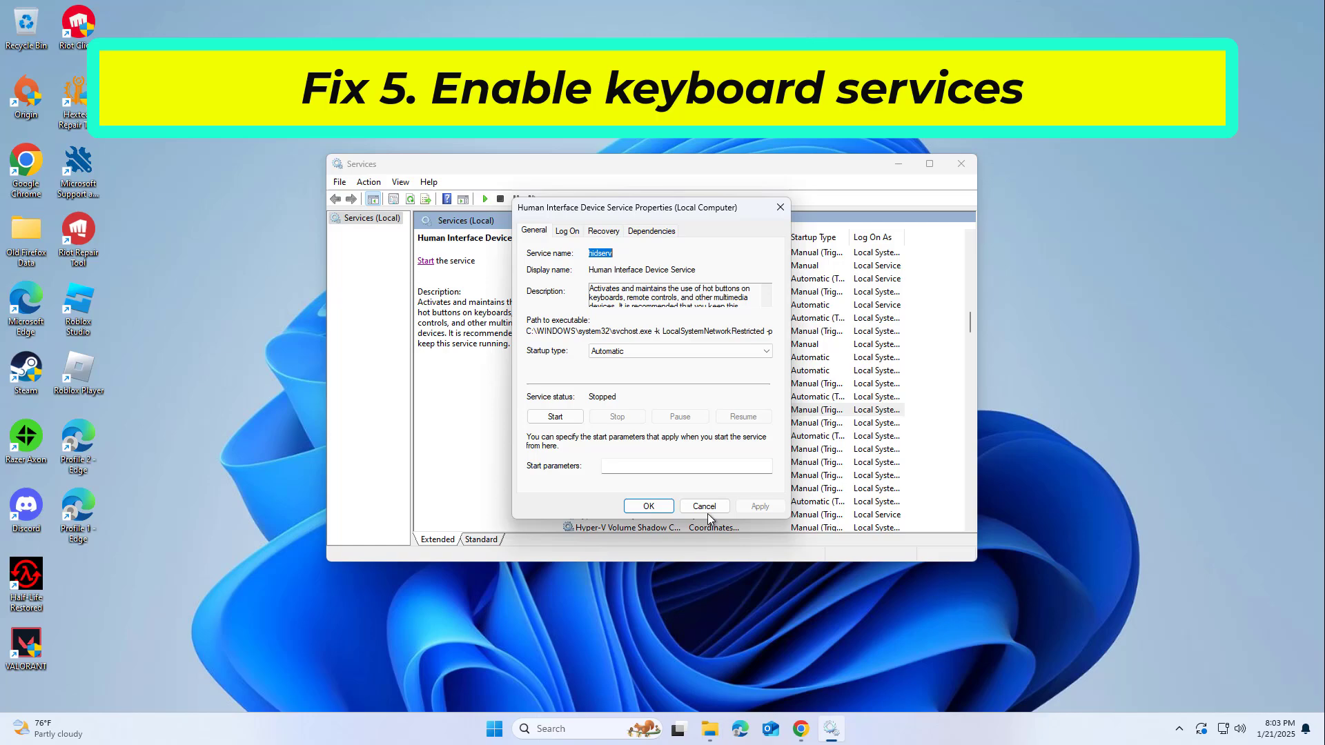
left_click(649, 508)
Start the Human Interface Device Service, then close the Services window
right_click(636, 412)
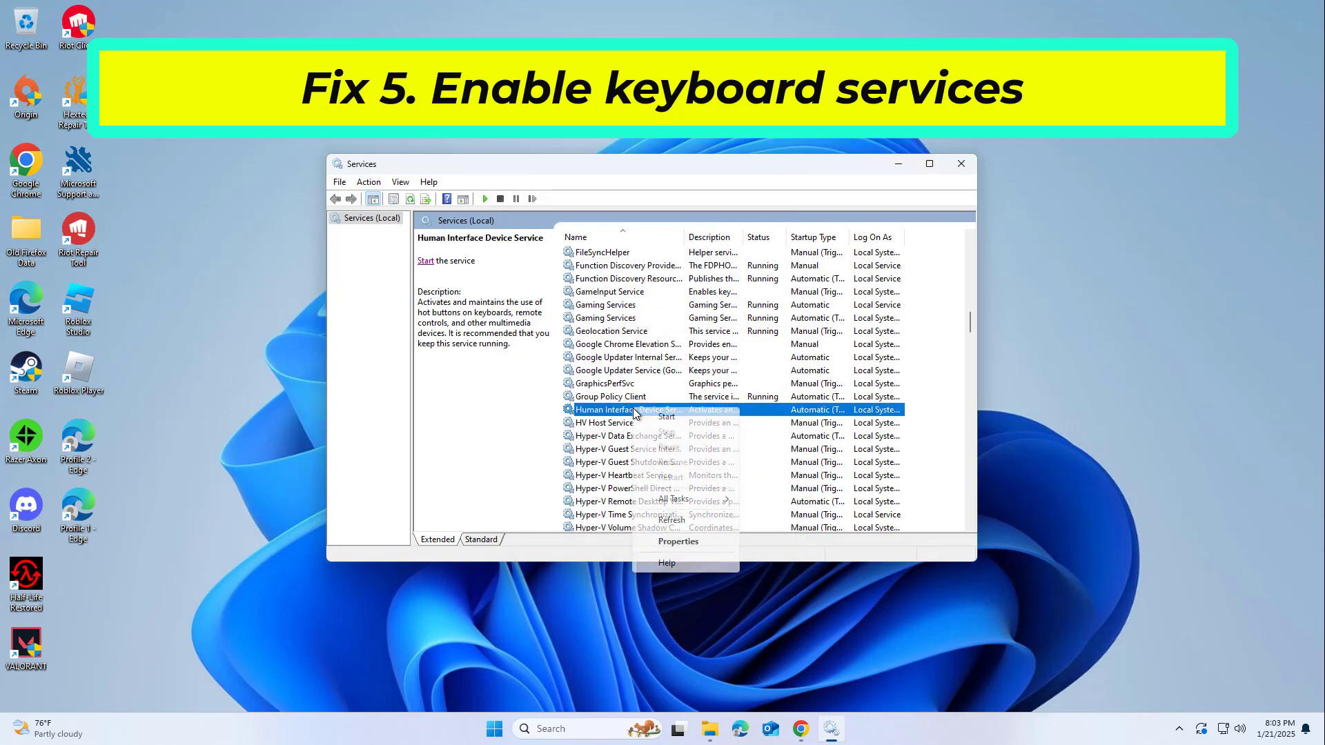
left_click(666, 417)
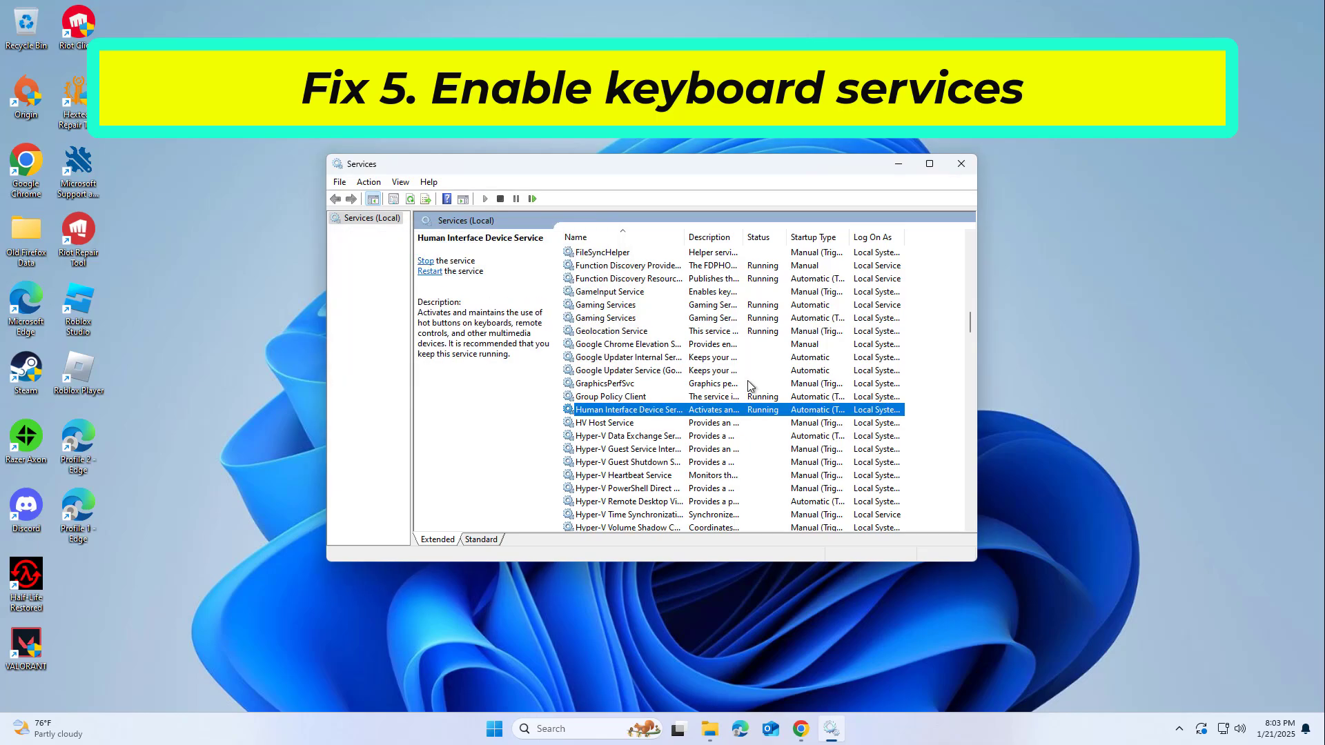
left_click(958, 167)
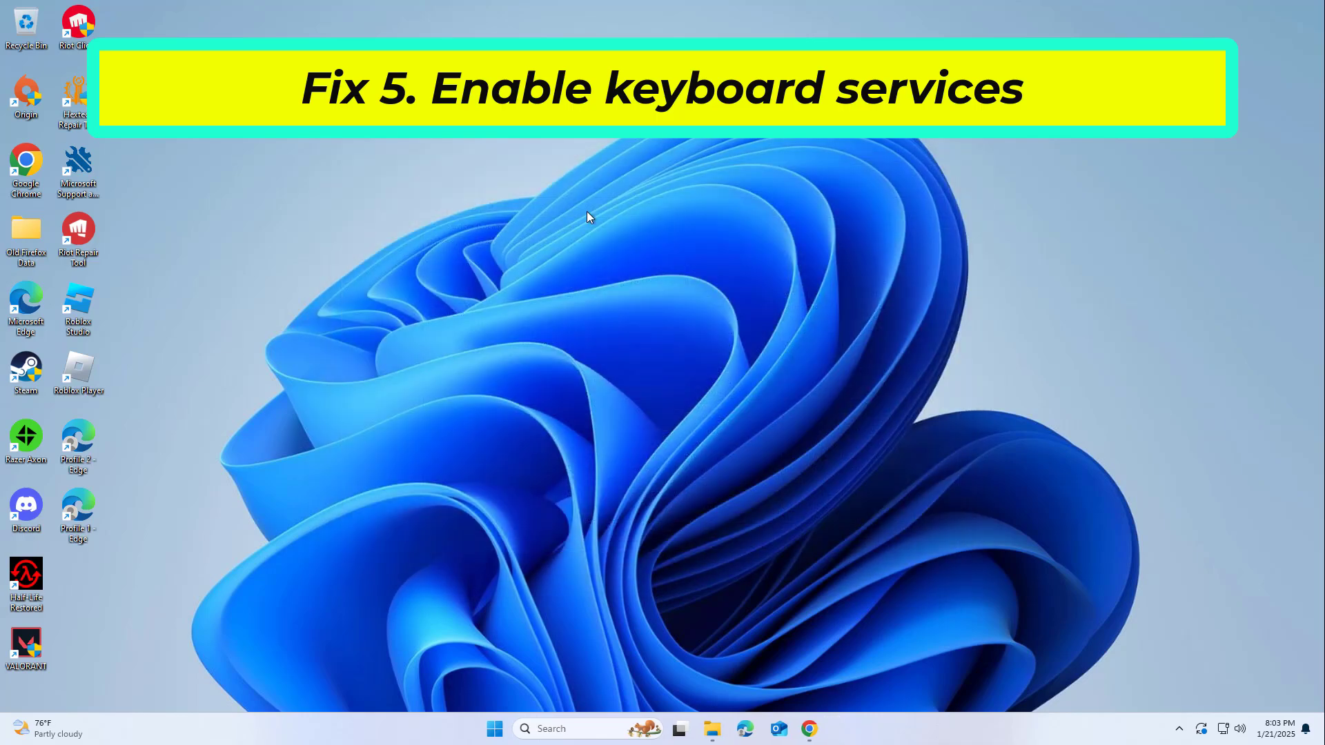